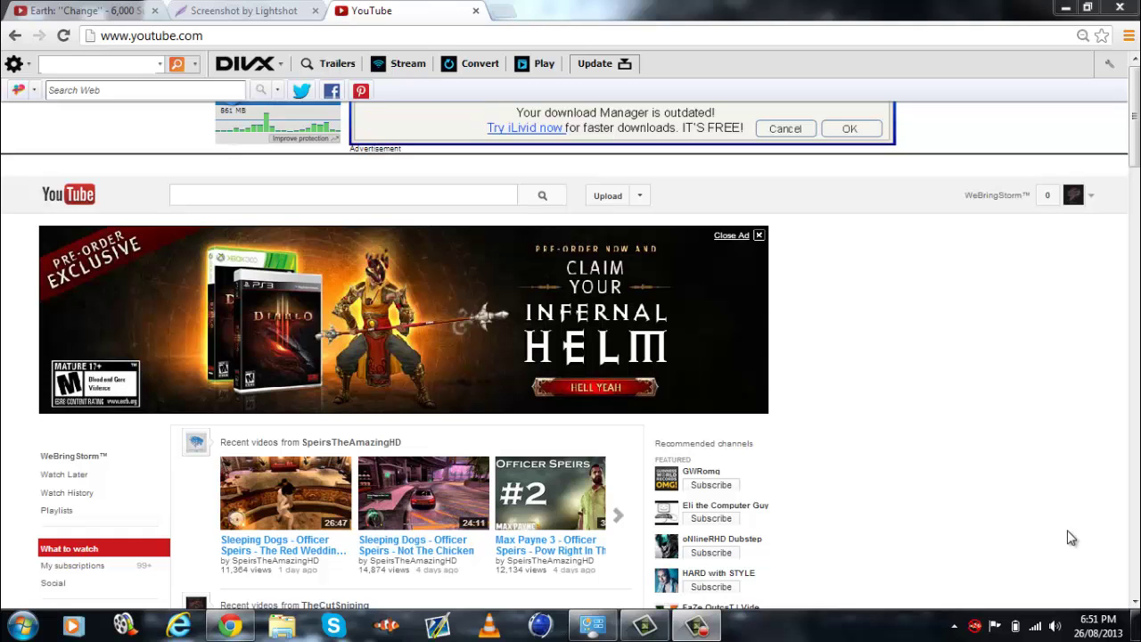
Sign out of the current YouTube account from the avatar menu
left_click(1088, 196)
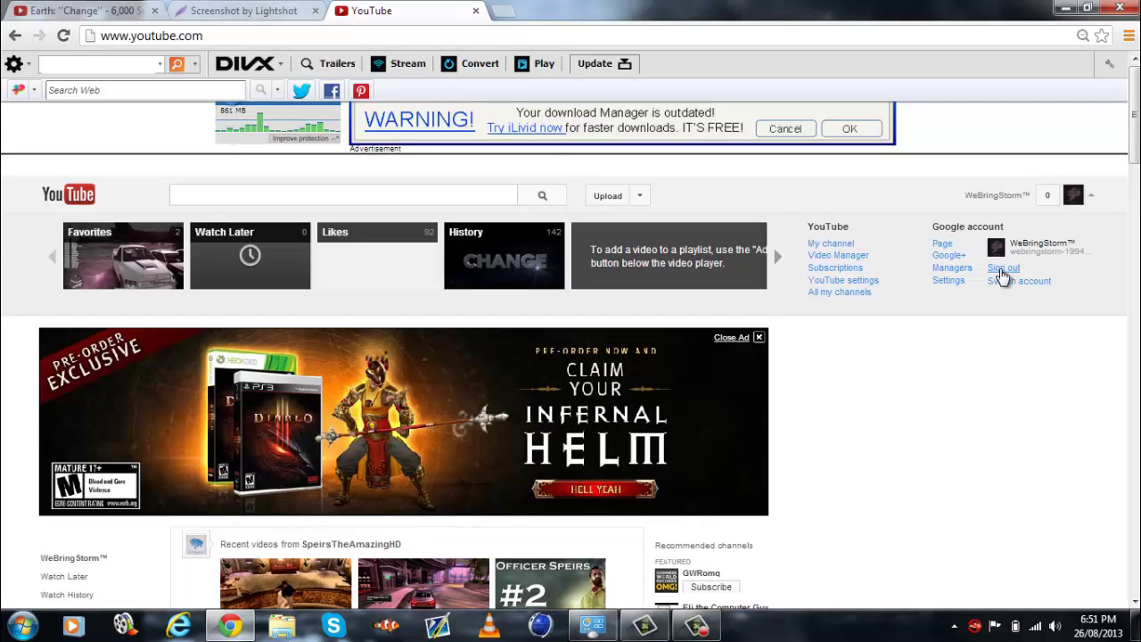
left_click(1002, 269)
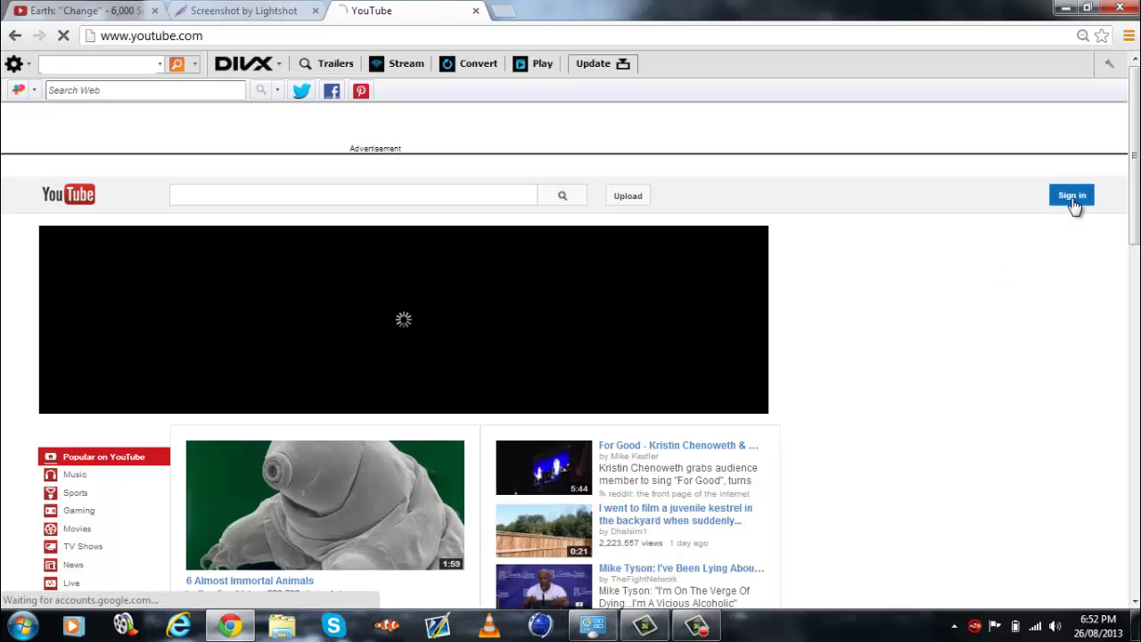
Go from YouTube's Sign in to Google's Create an account form
left_click(1073, 199)
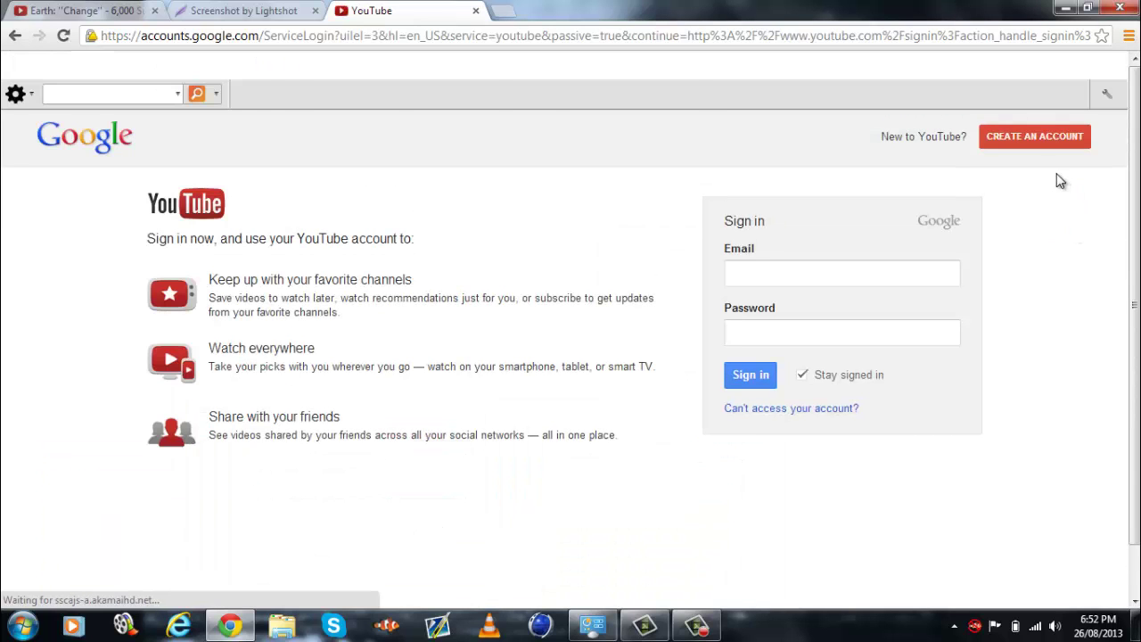
left_click(1045, 142)
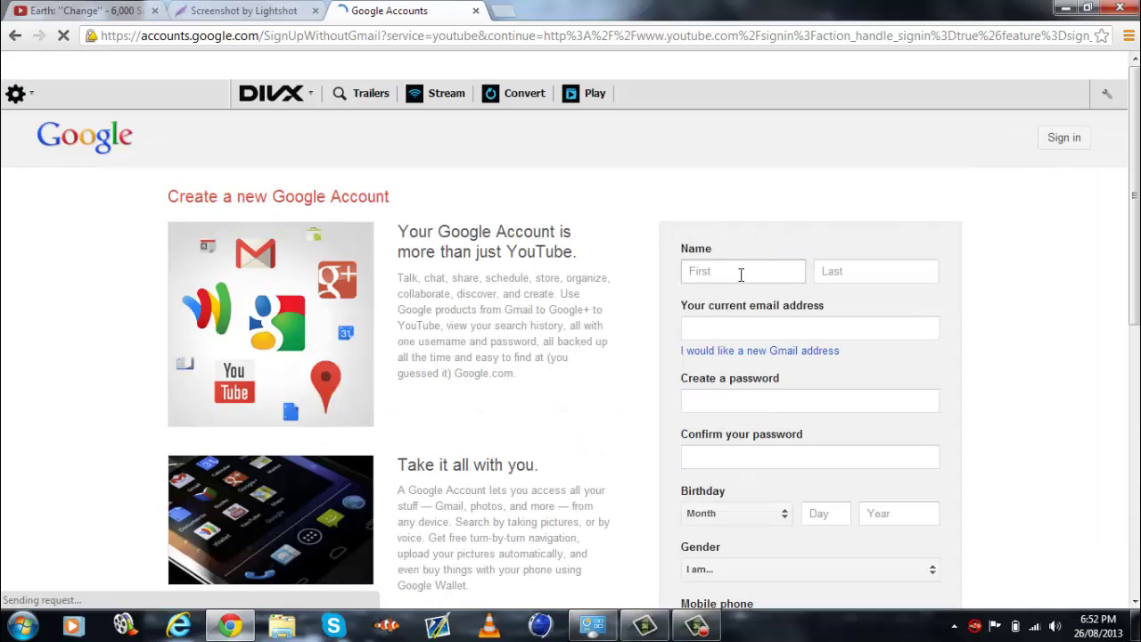
Enter the first and last name, correcting a typo in the last name
left_click(741, 274)
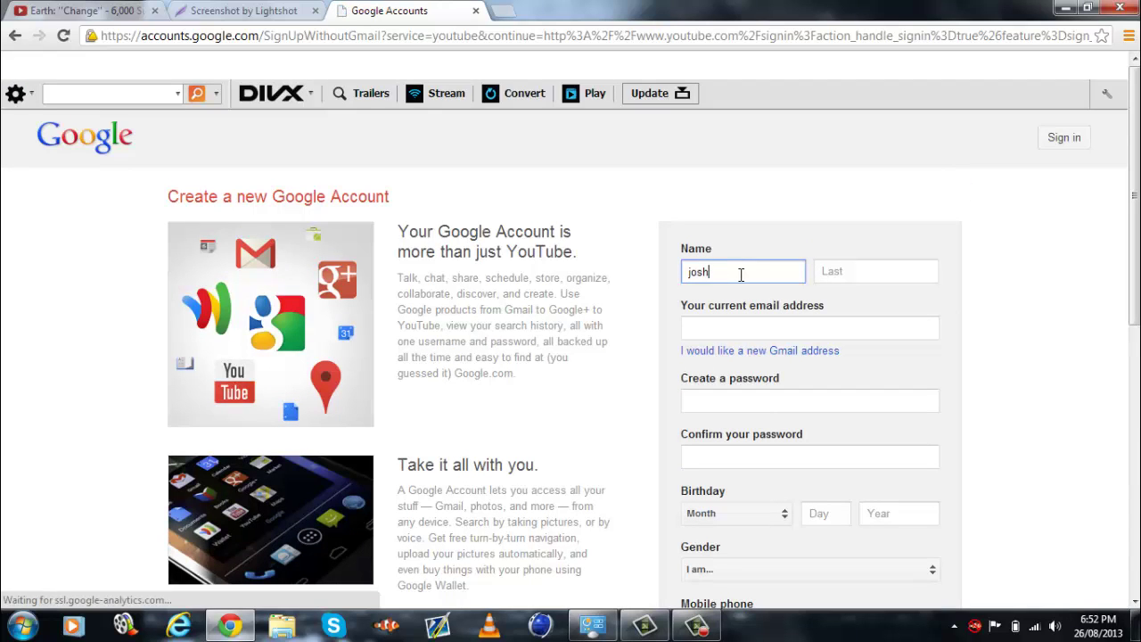
key("Tab")
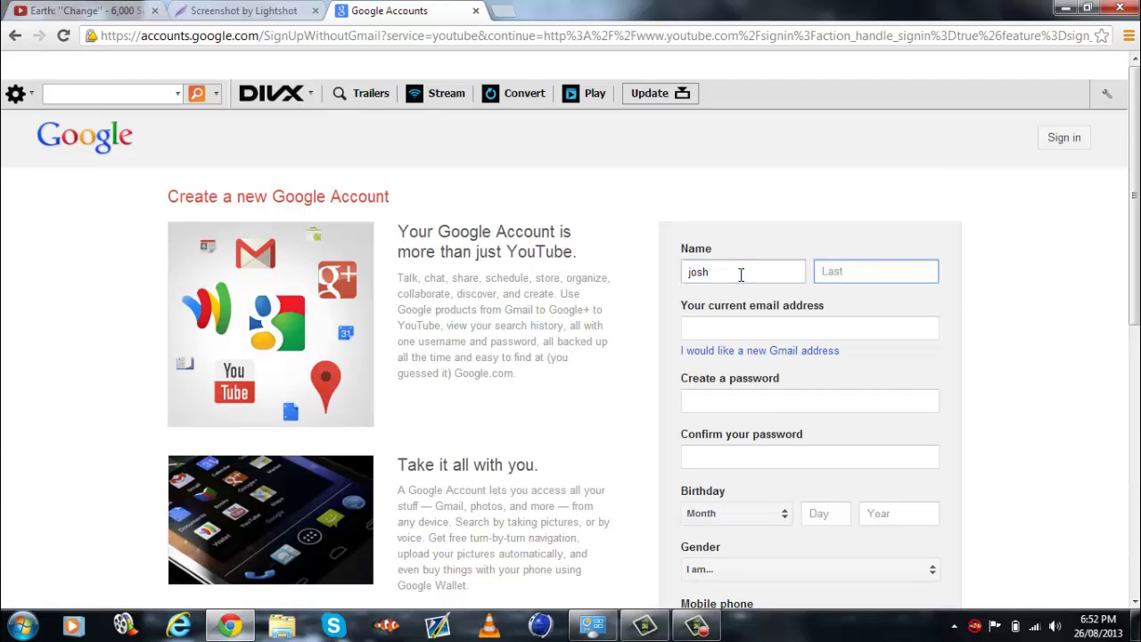
Choose a new Gmail address and enter the desired username, then revise it
left_click(751, 323)
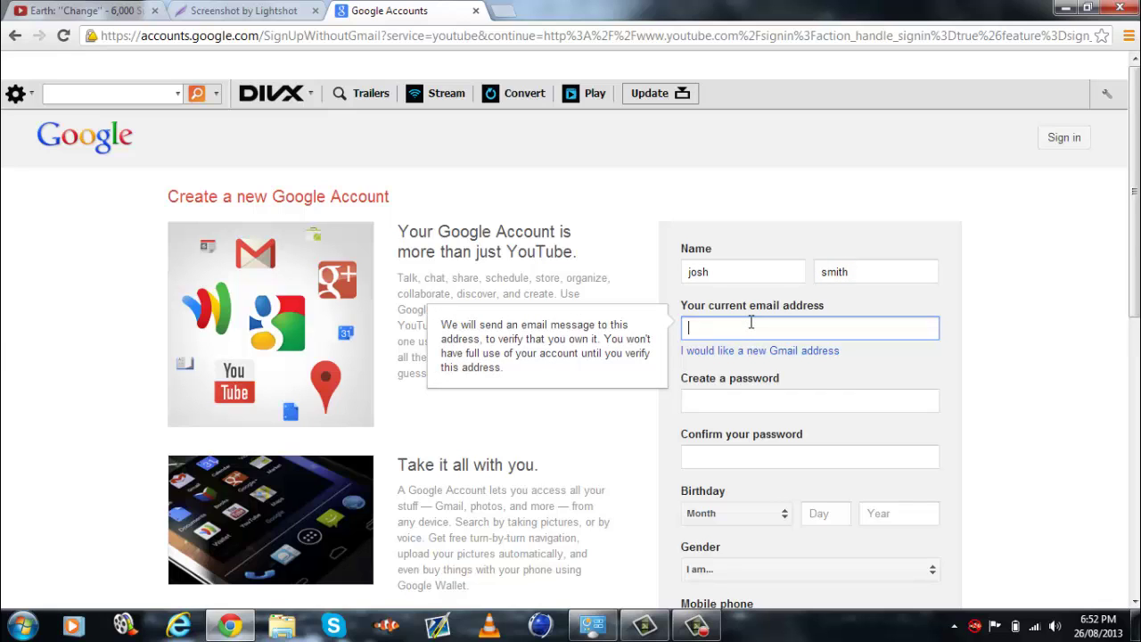
left_click(750, 352)
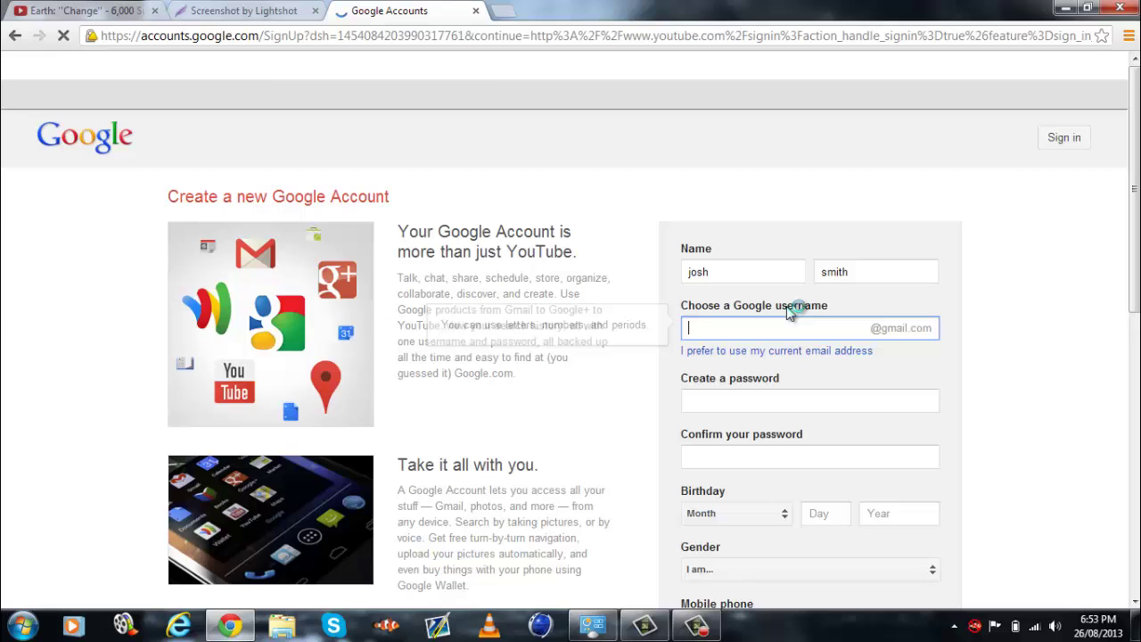
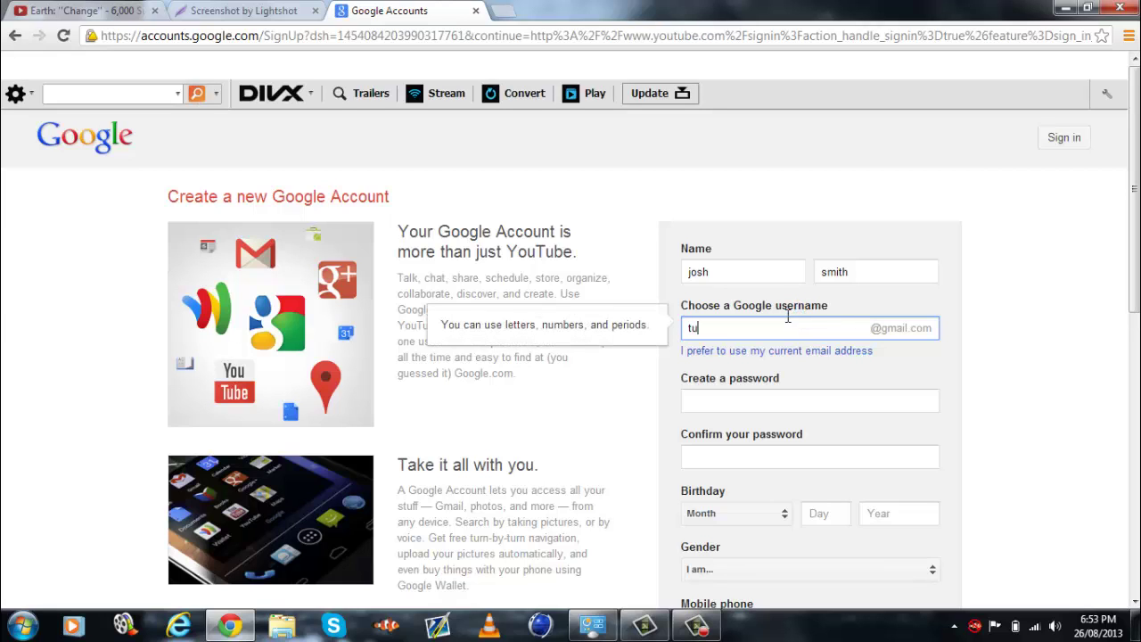
left_click(762, 394)
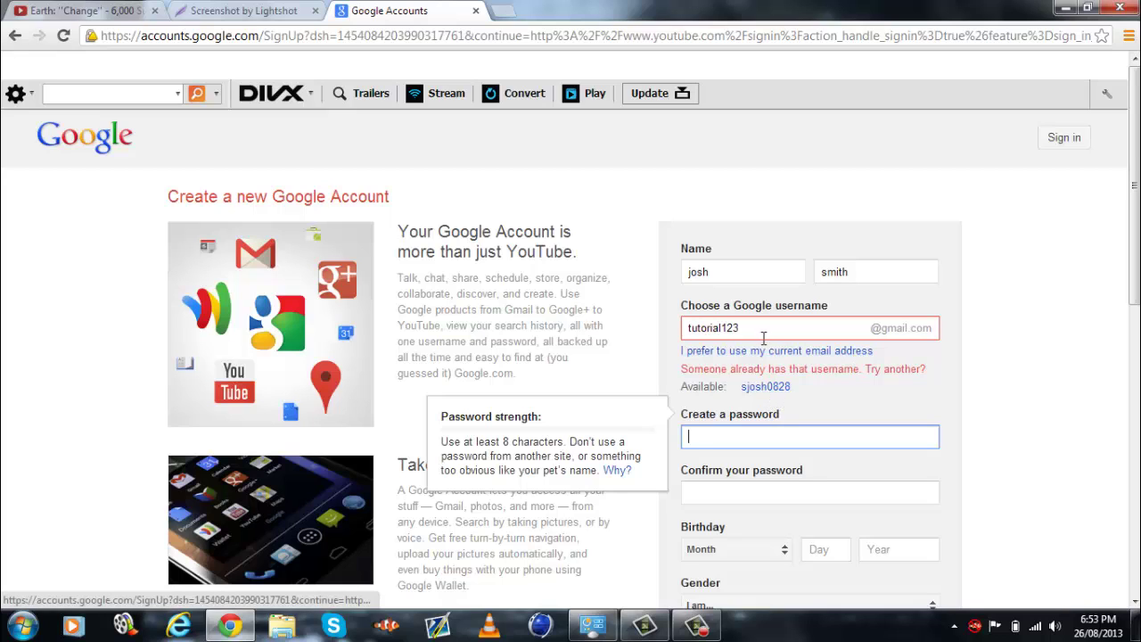
left_click_drag(739, 330, 654, 338)
left_click_drag(776, 327, 599, 345)
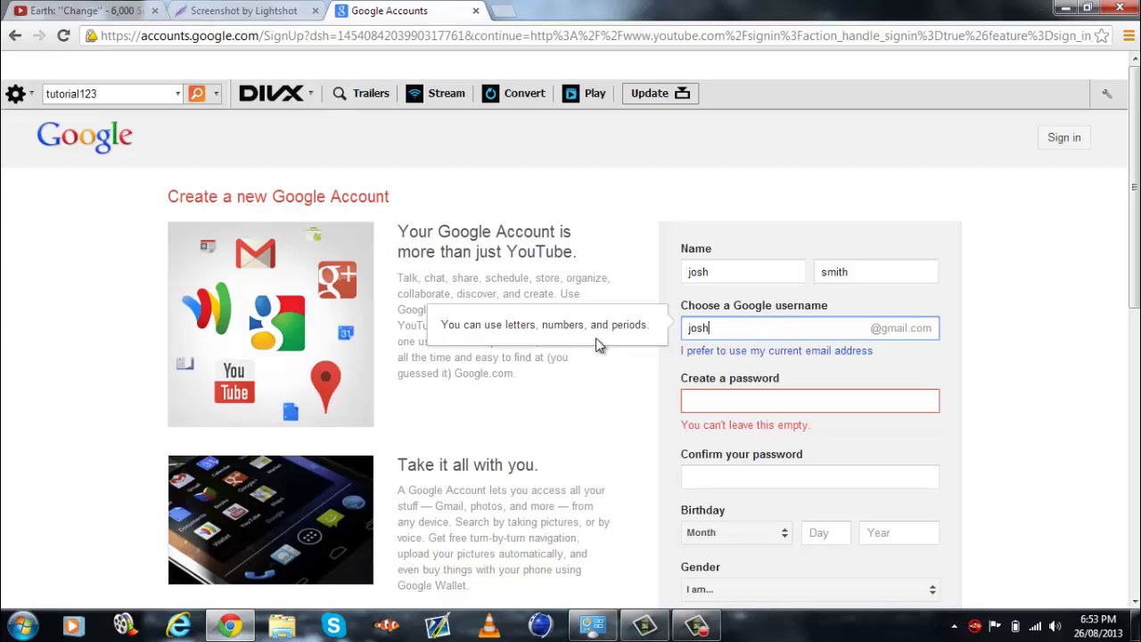
Enter the account password and start typing it again to confirm
left_click(726, 401)
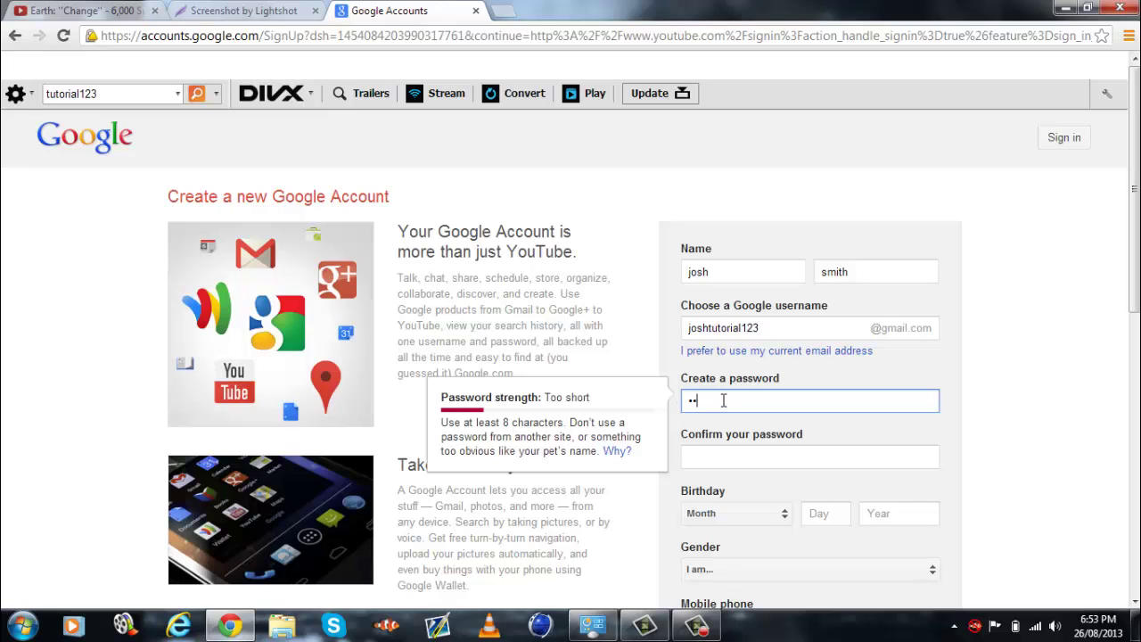
type("1")
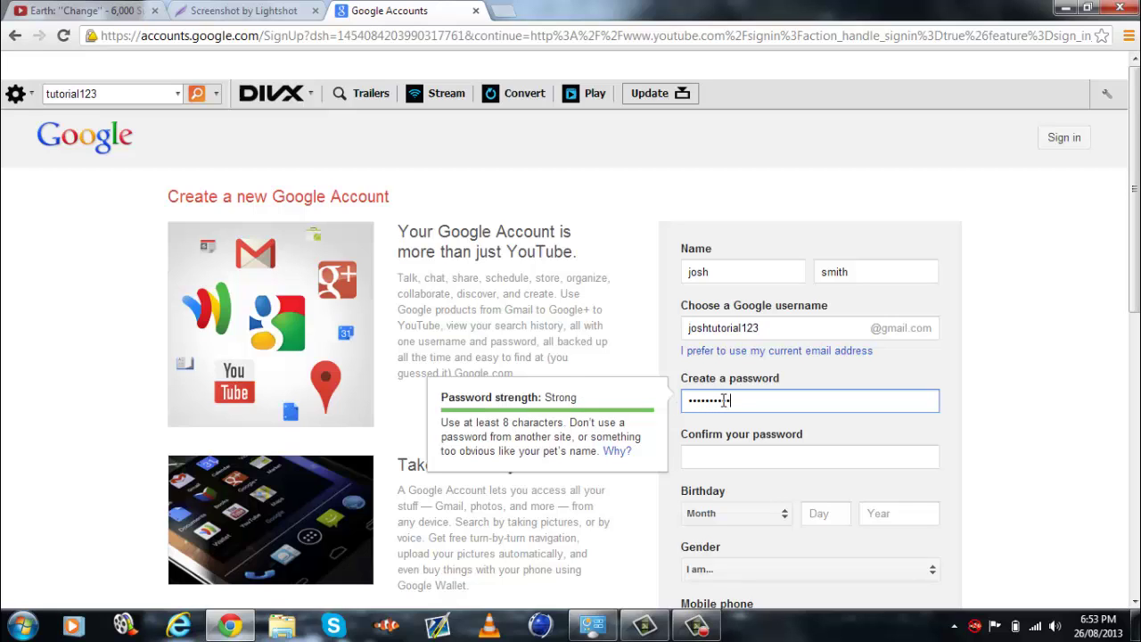
left_click(728, 457)
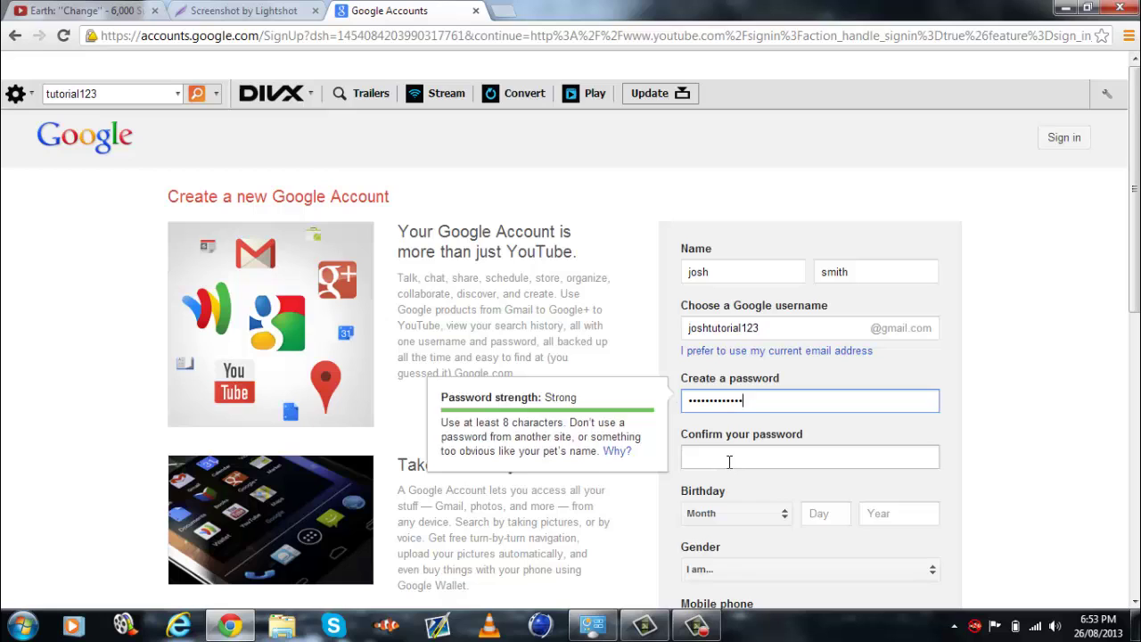
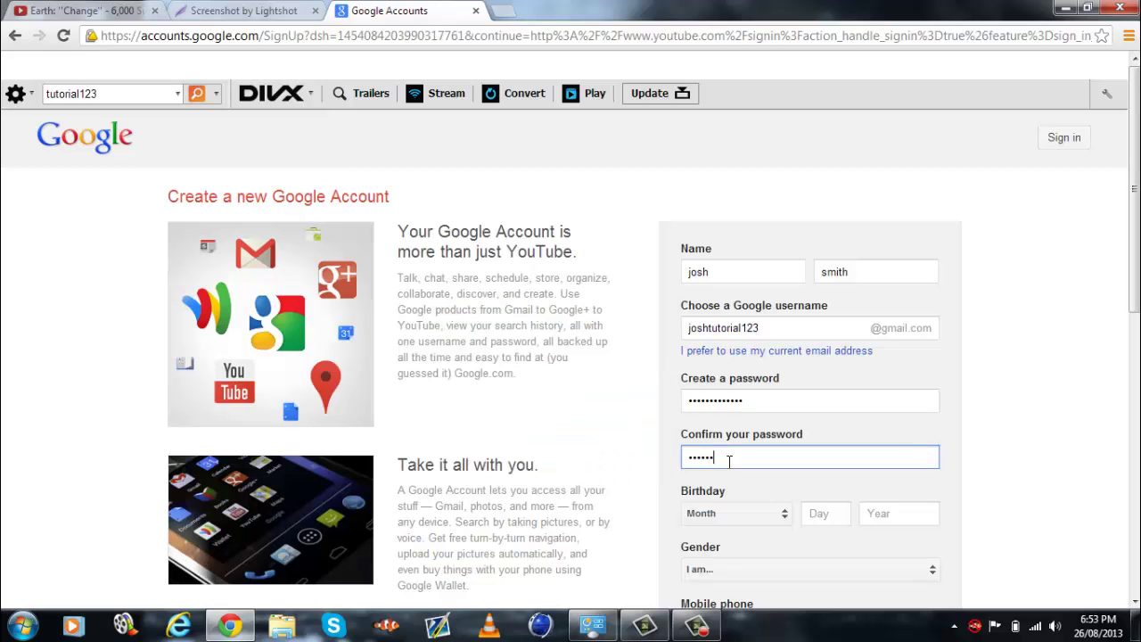
Set the birthday to January 1, 1990 and the gender to Male
left_click(745, 517)
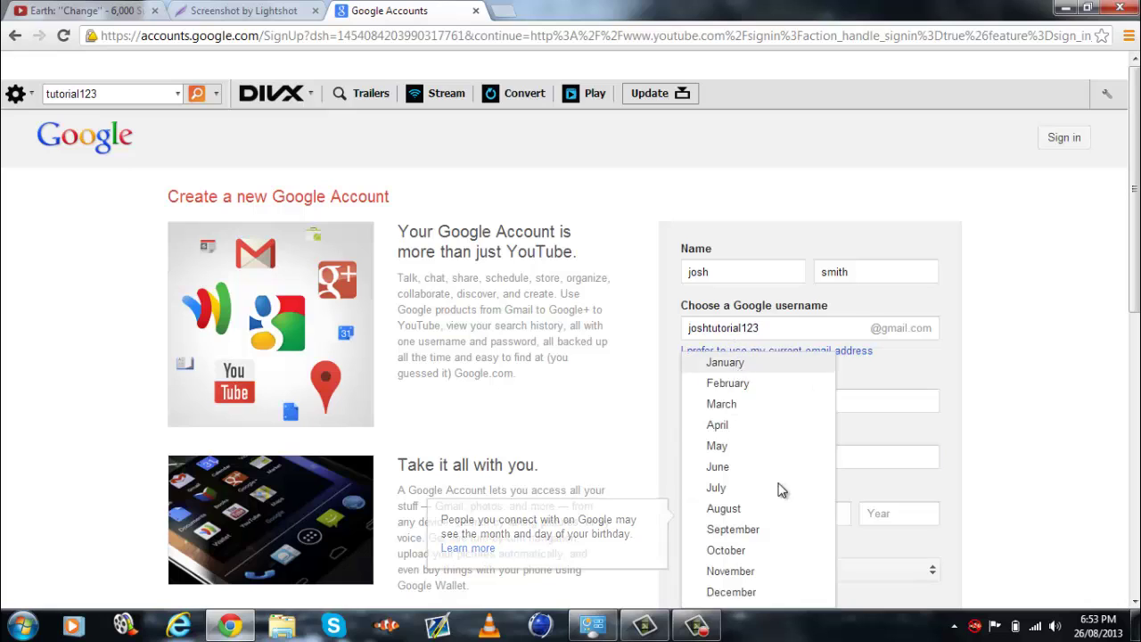
left_click(725, 361)
left_click(809, 509)
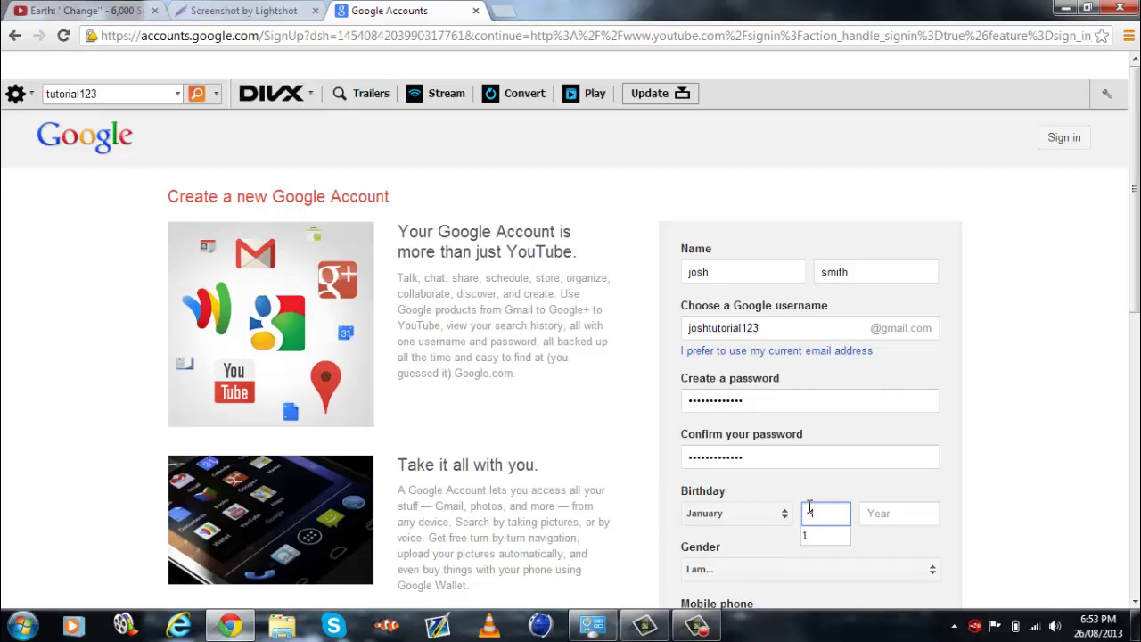
type("1")
left_click(897, 515)
type("1990")
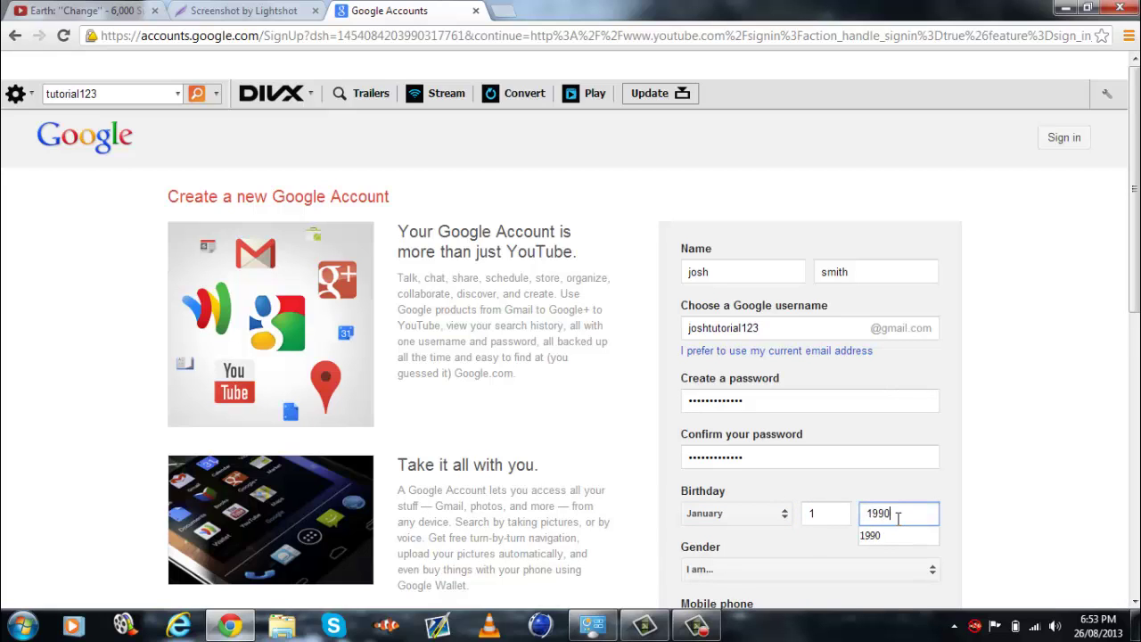
scroll(882, 448, "down", 1)
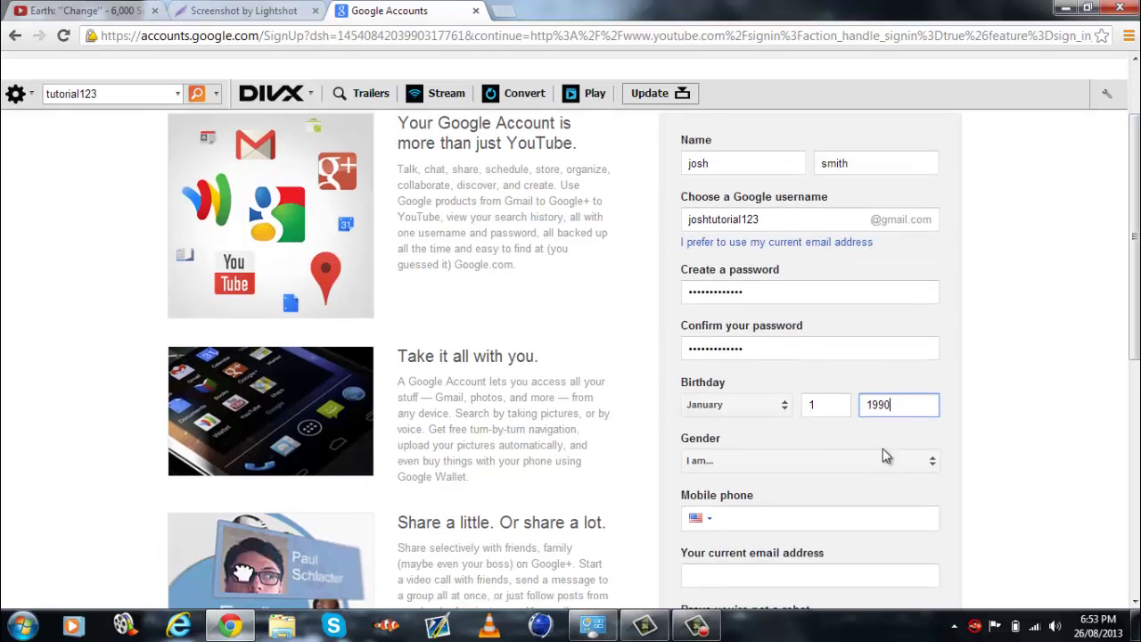
left_click(863, 465)
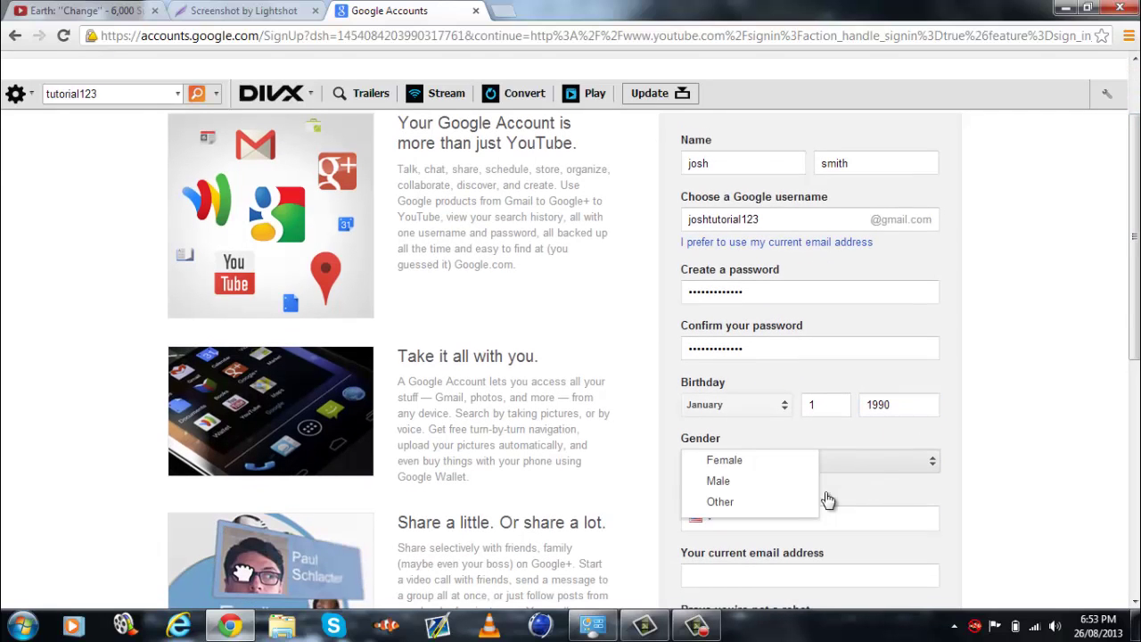
left_click(739, 481)
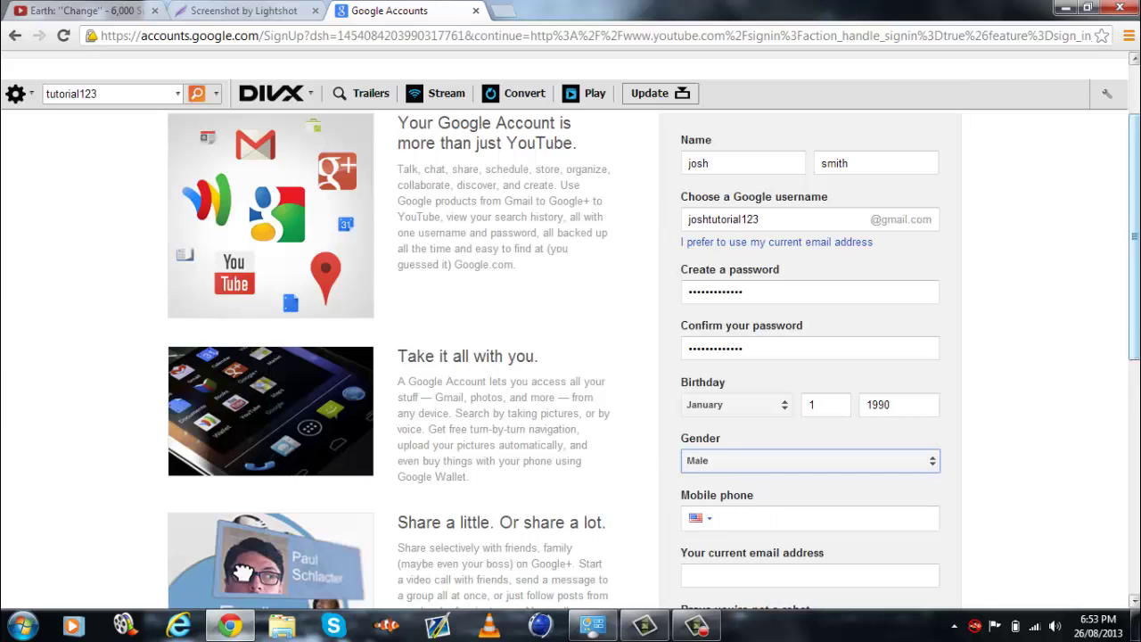
Skip the phone verification and enter the current email address
scroll(713, 421, "down", 2)
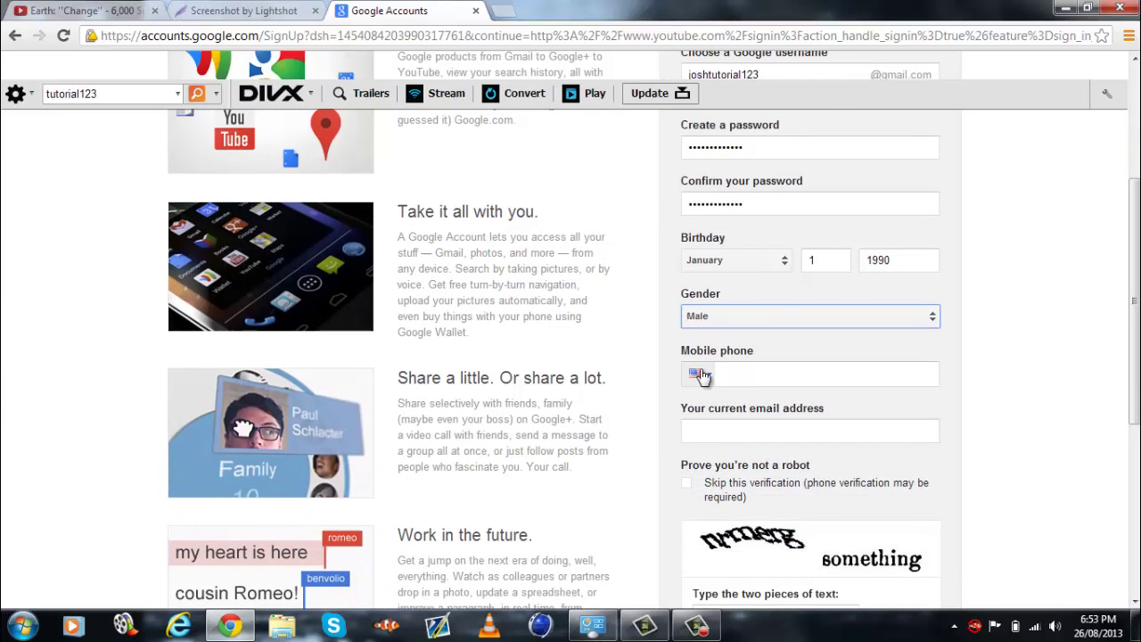
left_click(699, 372)
scroll(856, 384, "down", 1)
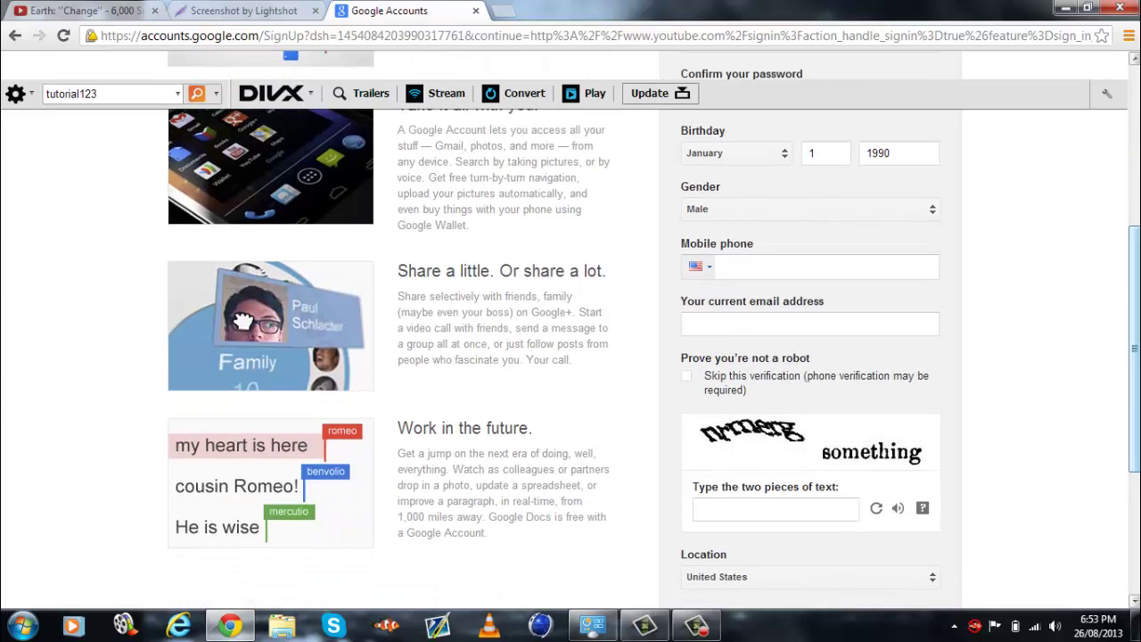
left_click(688, 379)
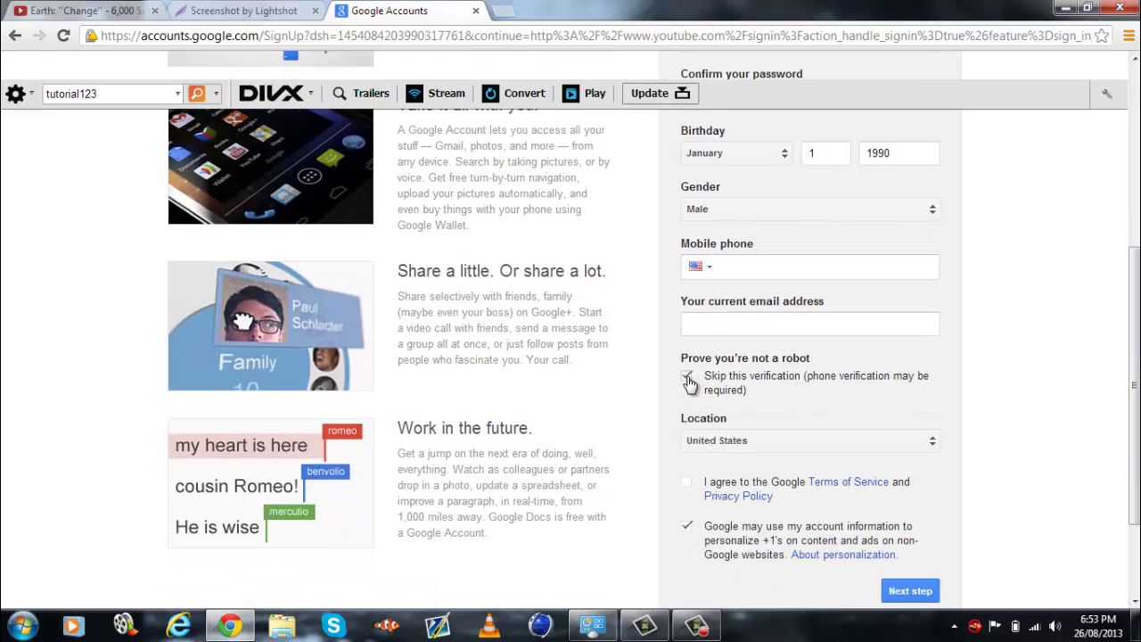
left_click(814, 325)
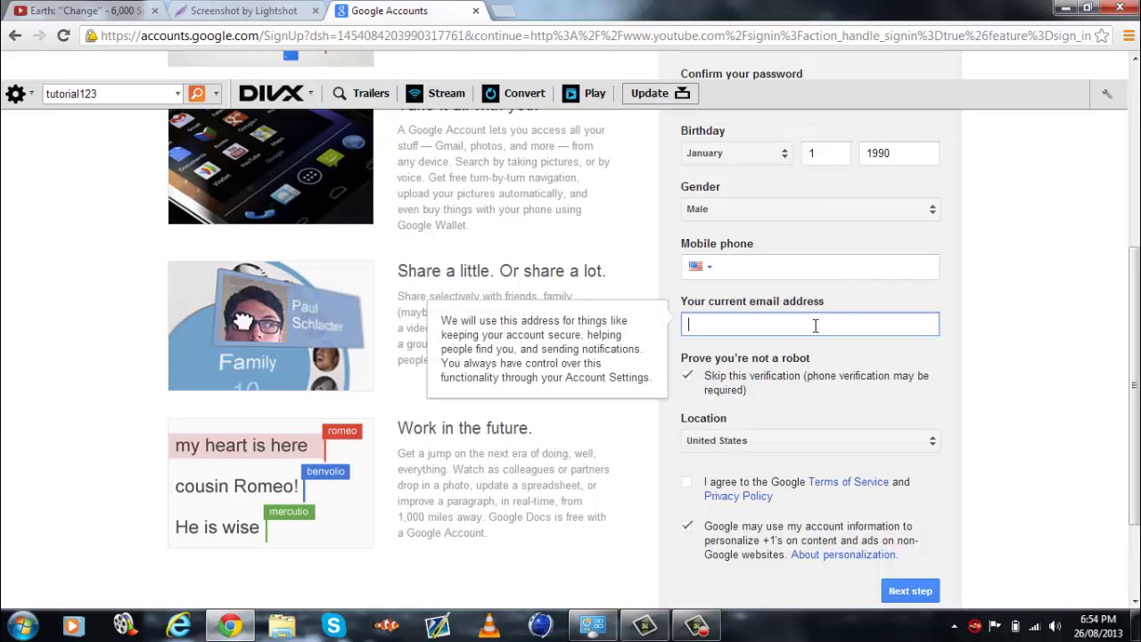
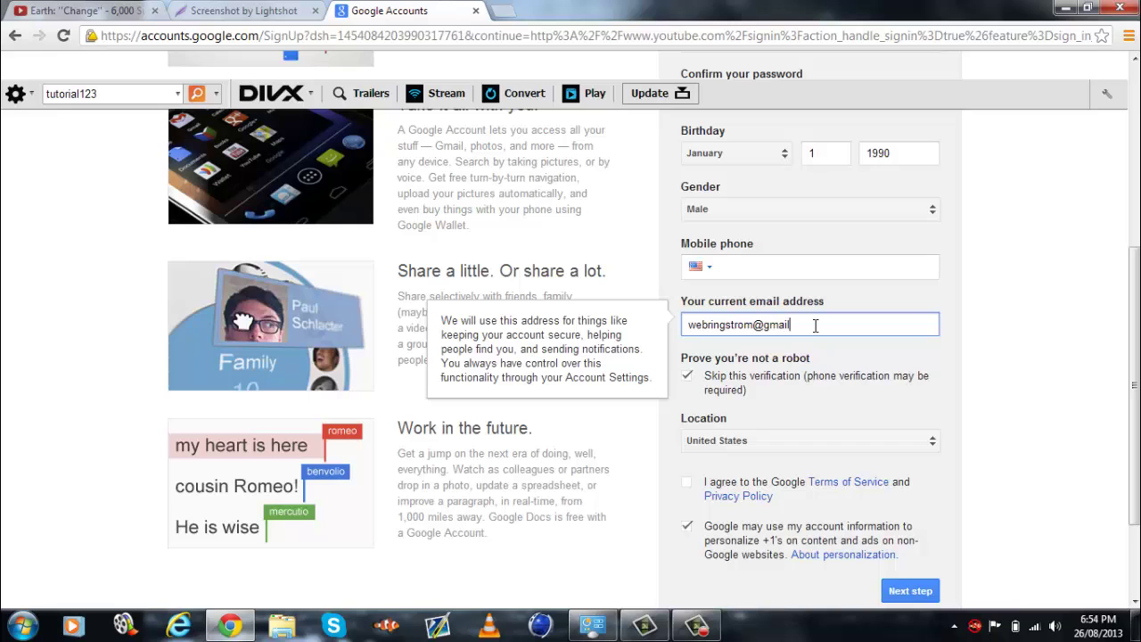
scroll(1013, 375, "down", 2)
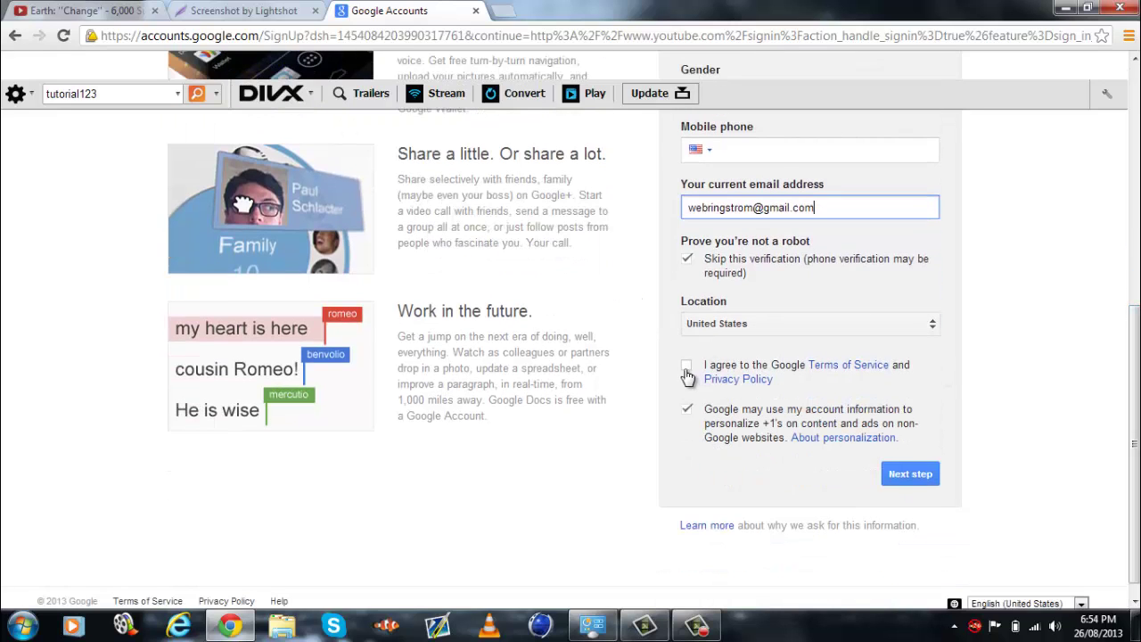
Accept the Terms of Service and complete the profile step to reach the Welcome page
left_click(688, 368)
left_click(896, 474)
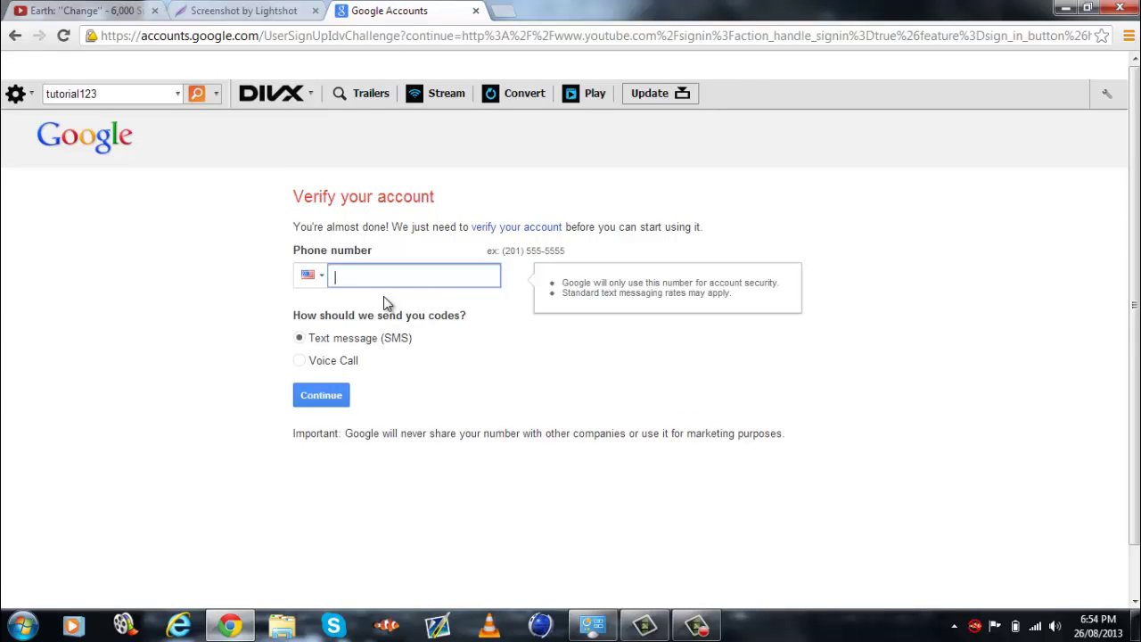
left_click(690, 633)
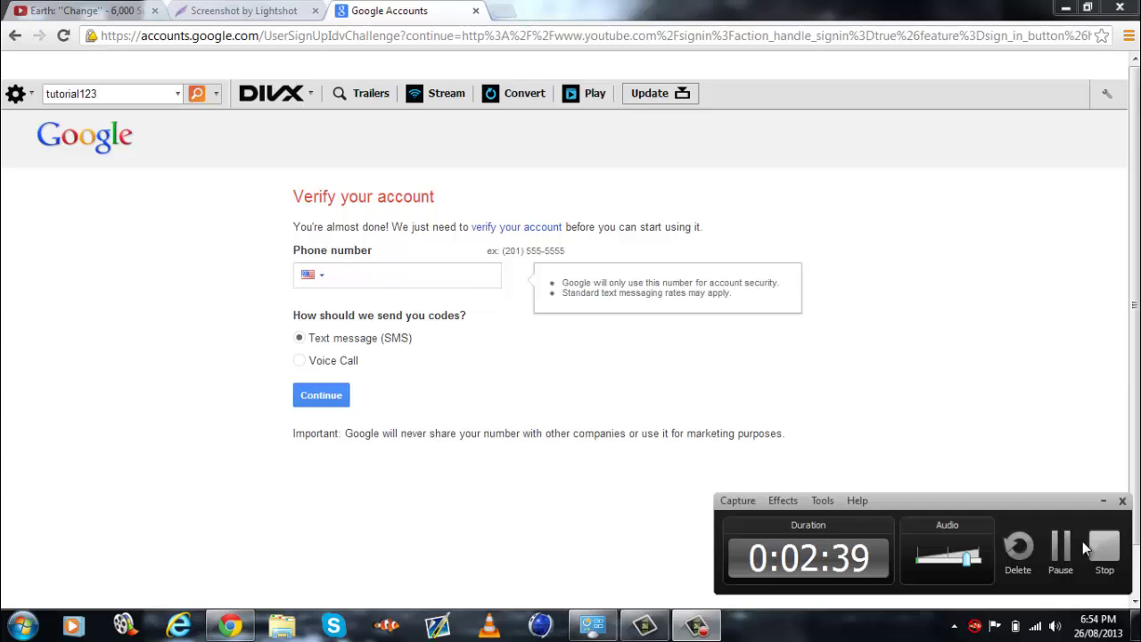
left_click(1061, 546)
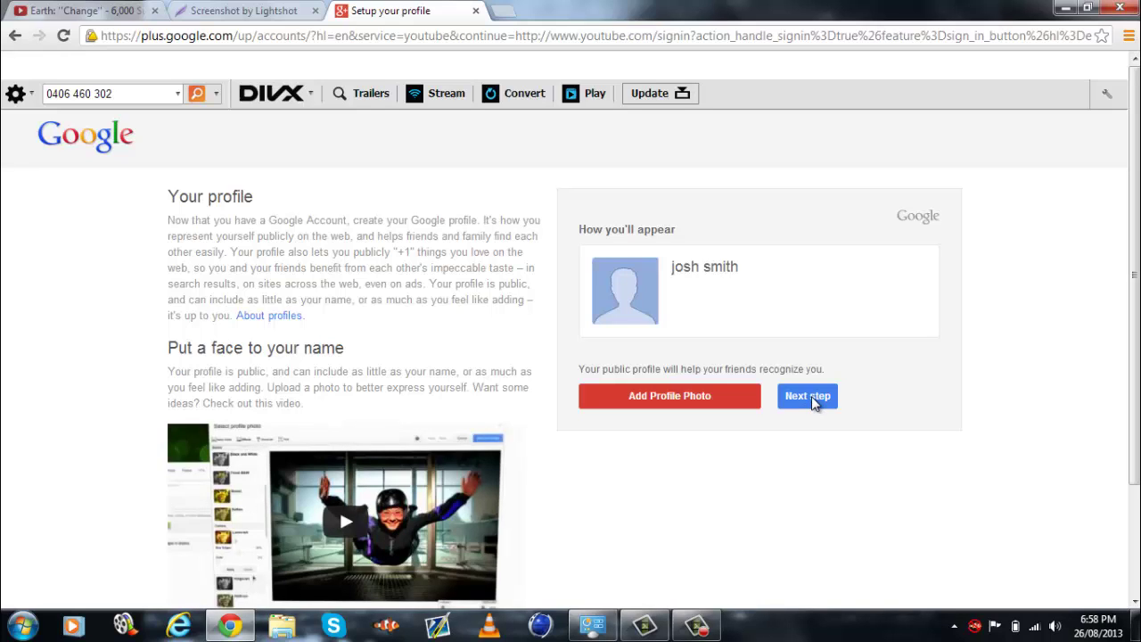
left_click(814, 403)
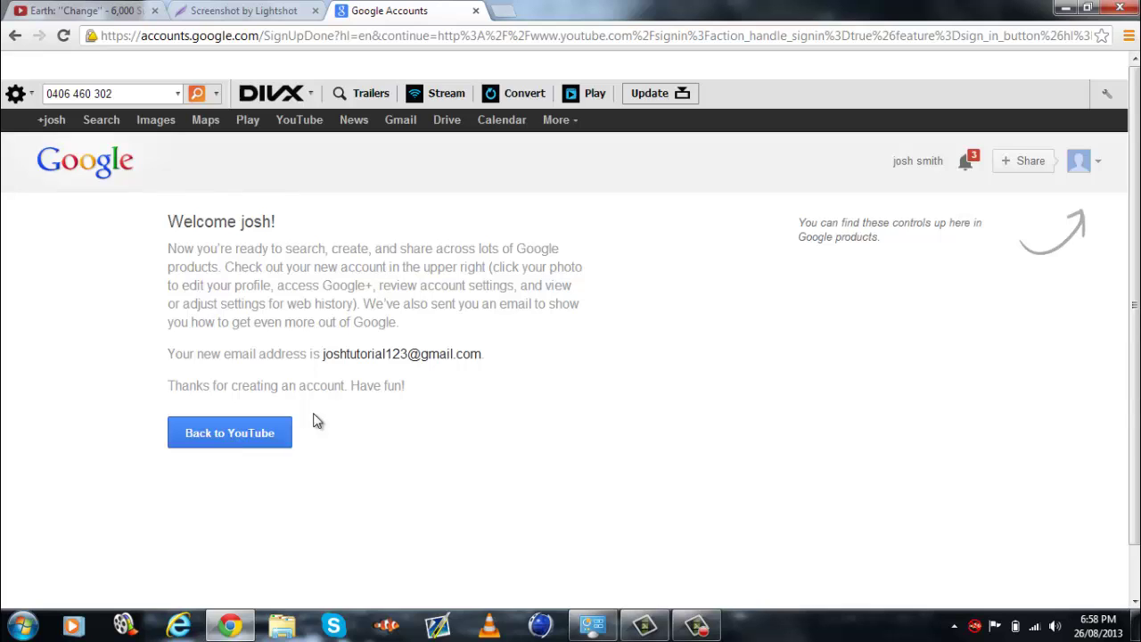
Go back to YouTube signed in as the new account and show its account panel
left_click(247, 432)
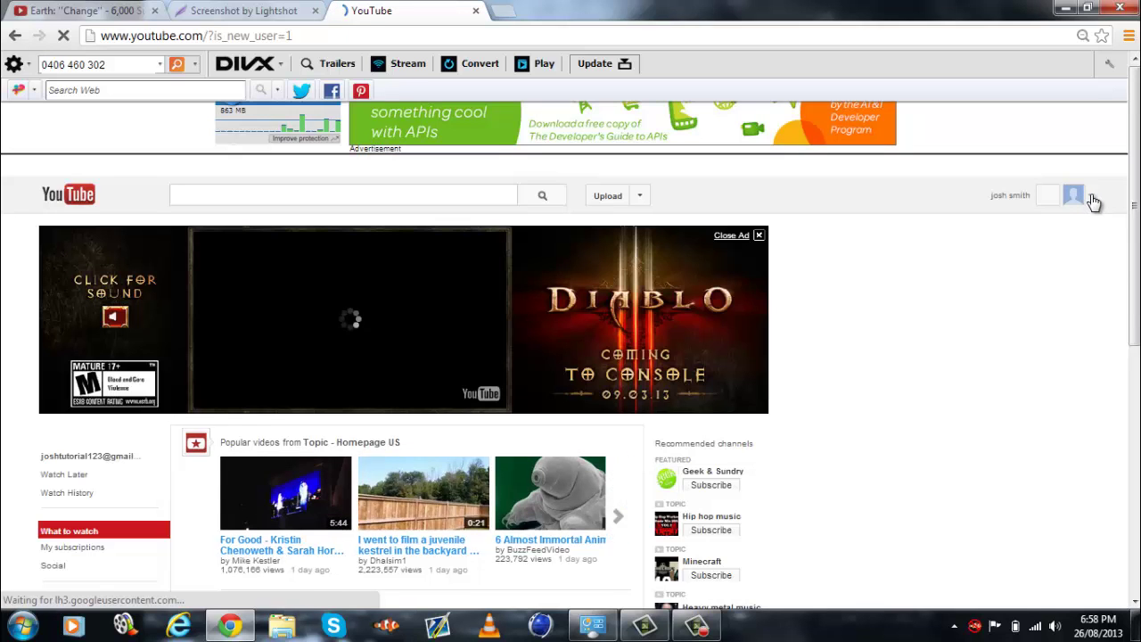
left_click(1093, 204)
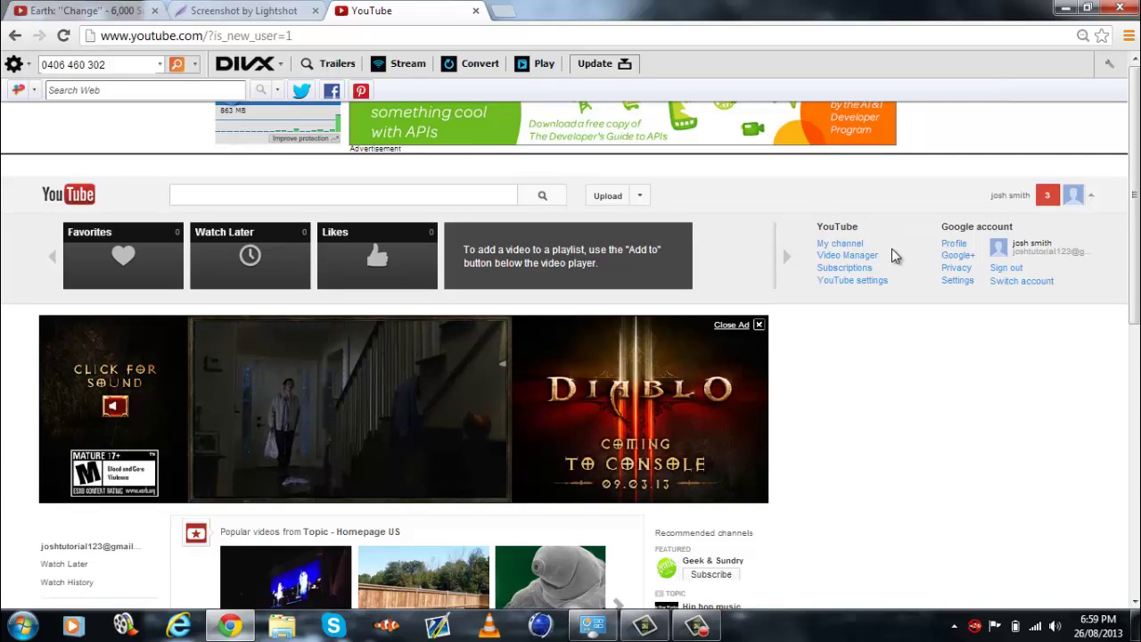
Create a YouTube channel from settings, confirming it uses the Google profile name
left_click(861, 278)
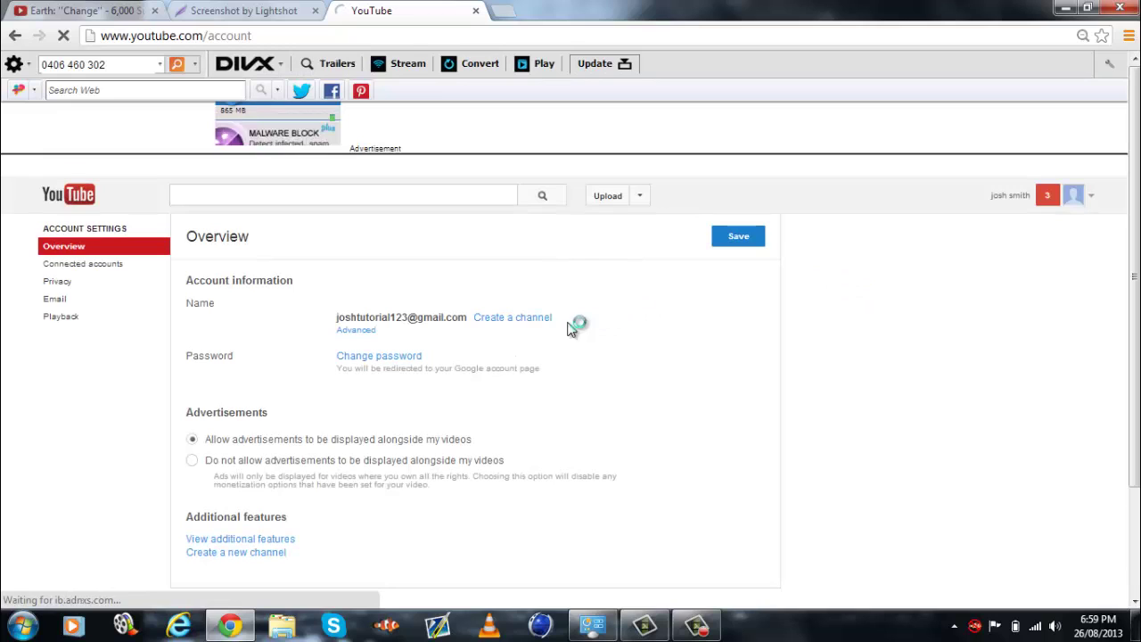
left_click(518, 319)
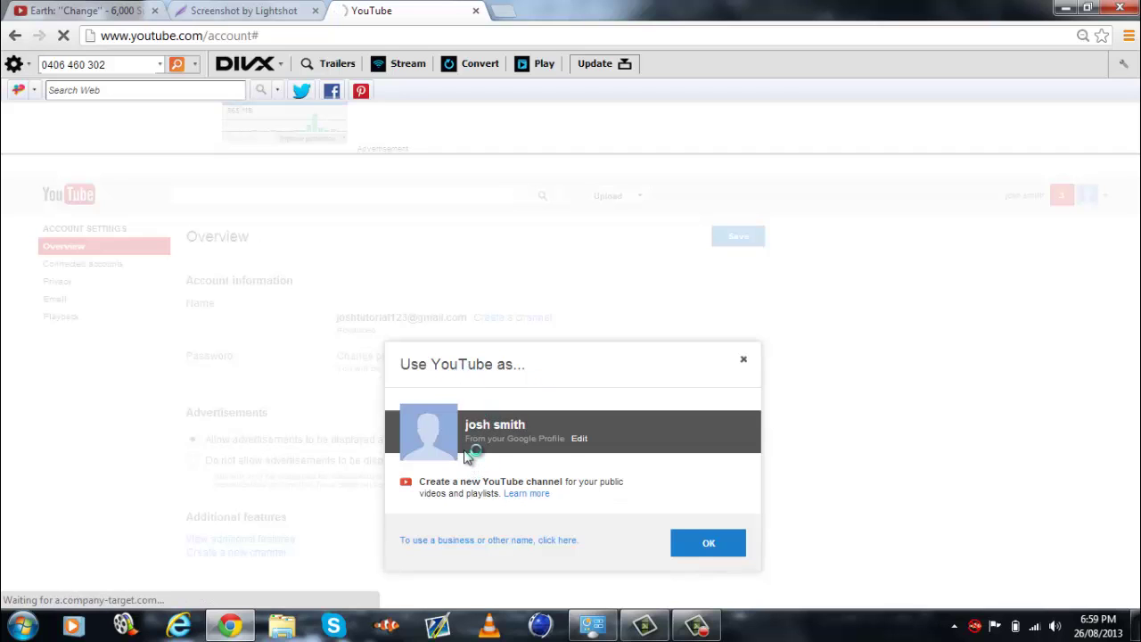
left_click(722, 549)
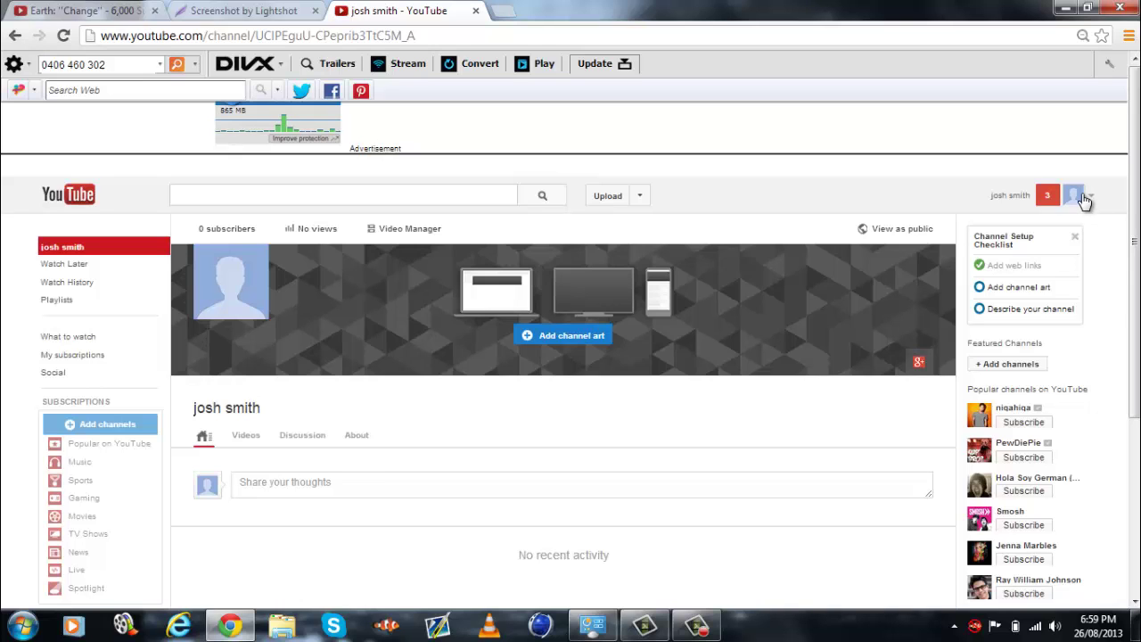
Open Advanced account settings and go to Create custom URL
left_click(1078, 196)
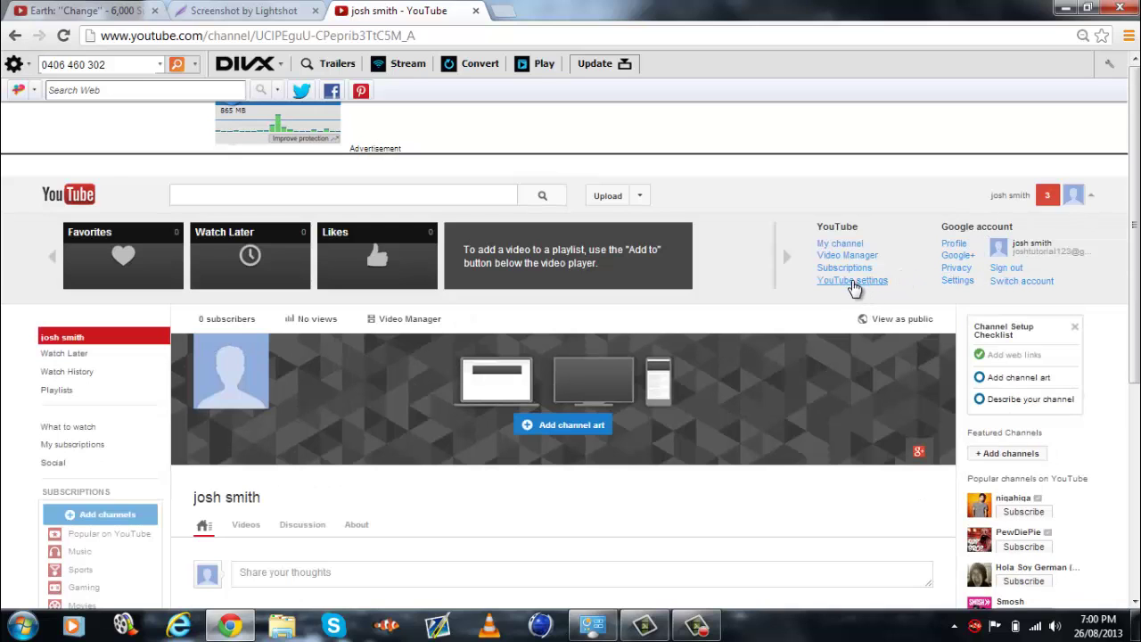
left_click(854, 282)
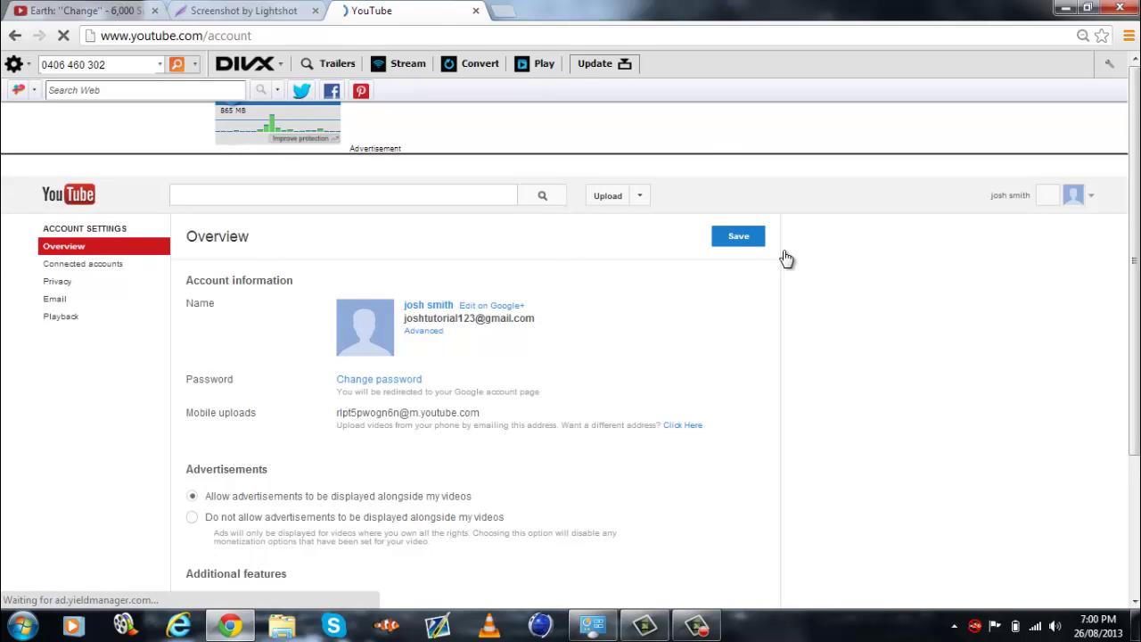
left_click(436, 334)
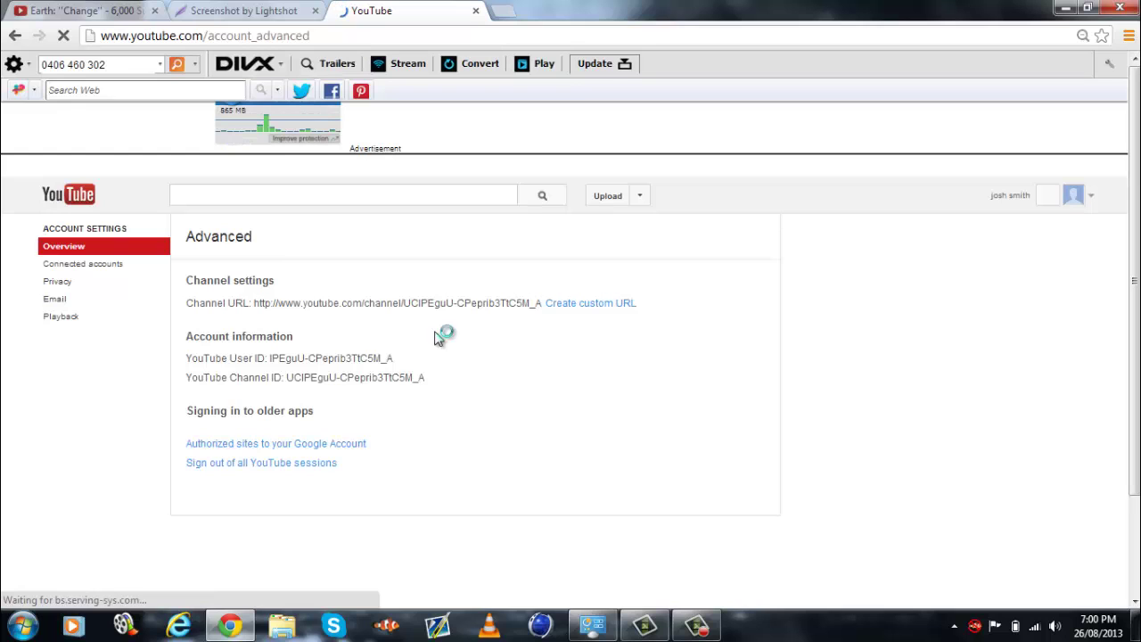
left_click(597, 306)
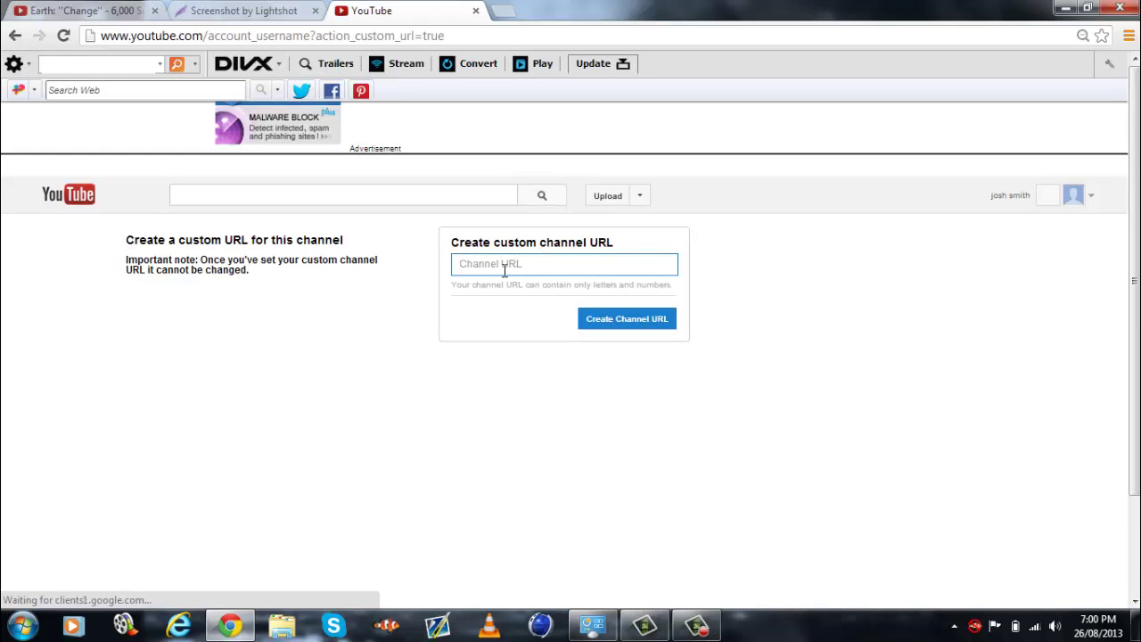
Try TutorialJosh as the custom URL, then claim TutorialJosh123 after rejection
type("Tutor")
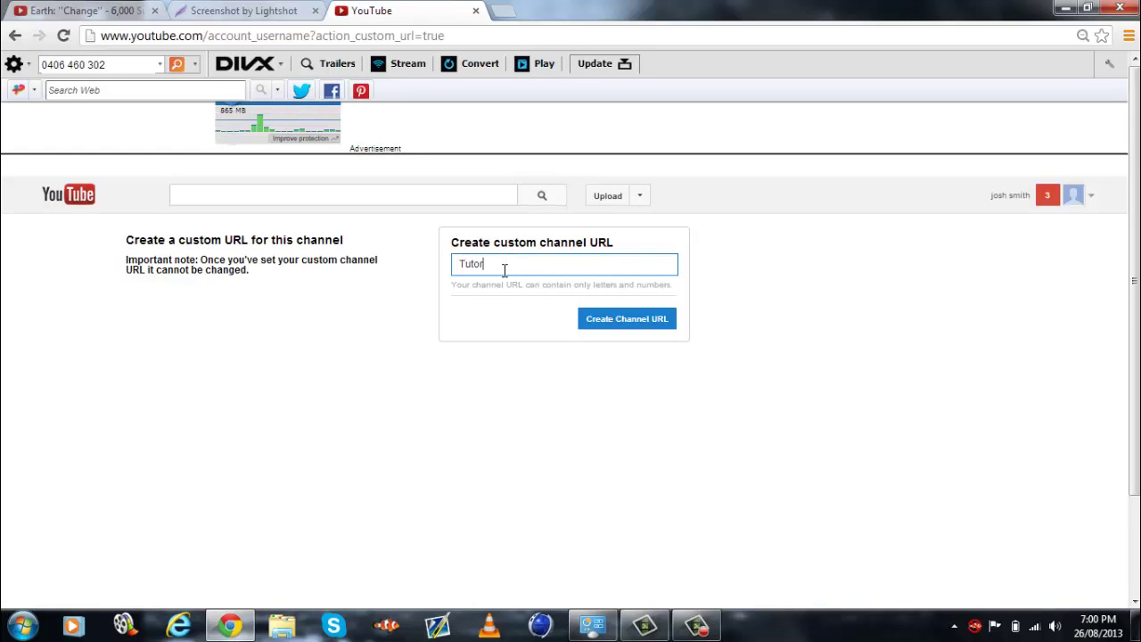
type("ial")
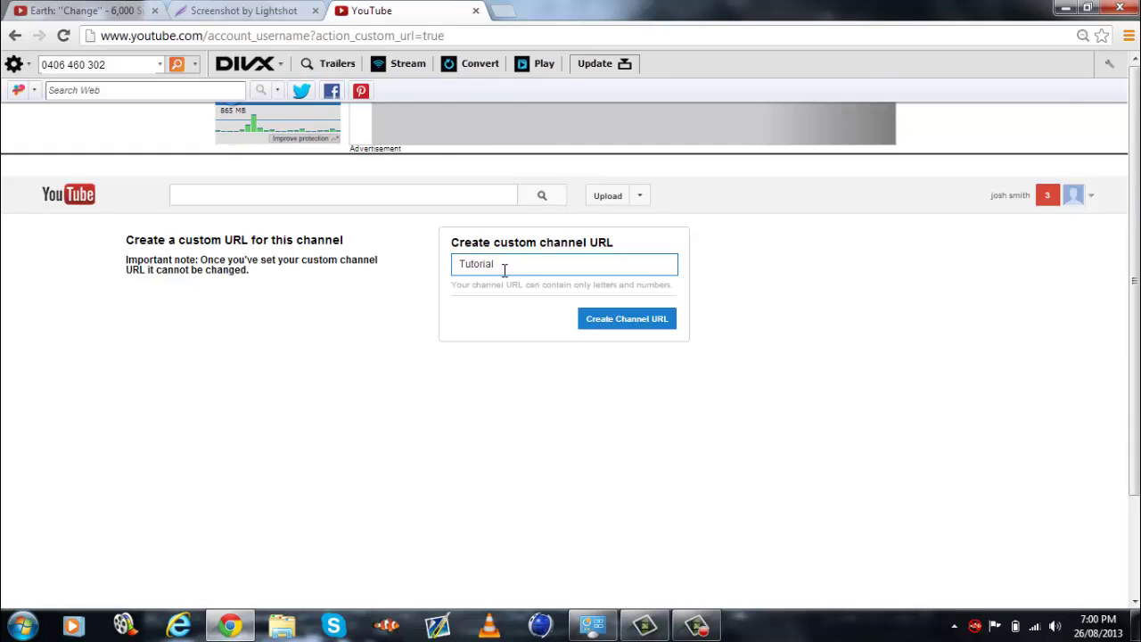
type("FJosh")
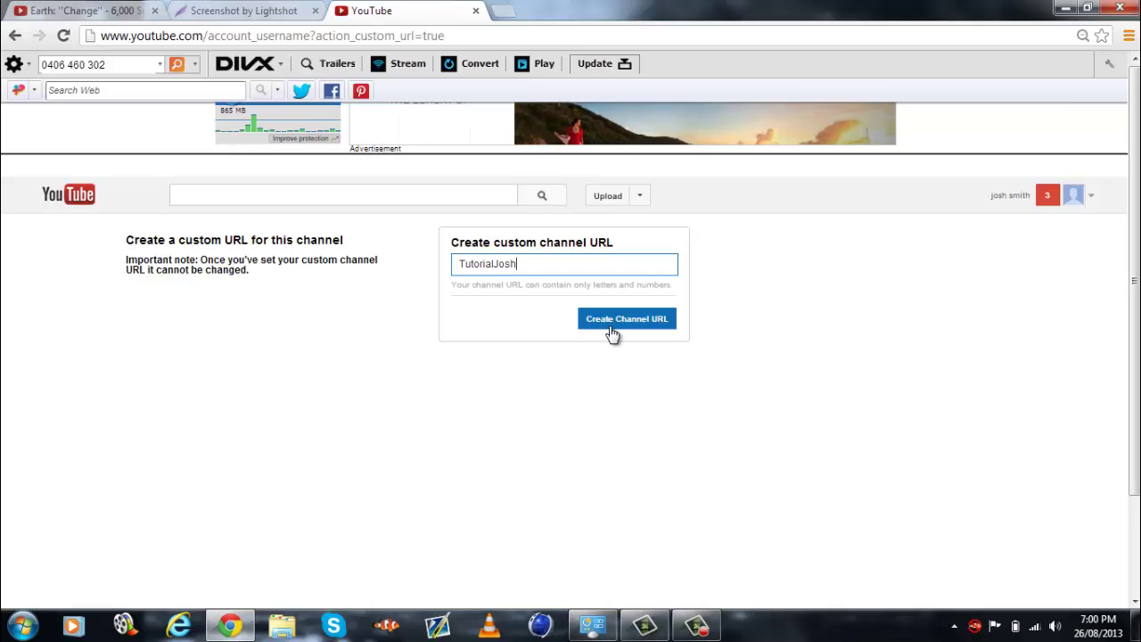
left_click(622, 324)
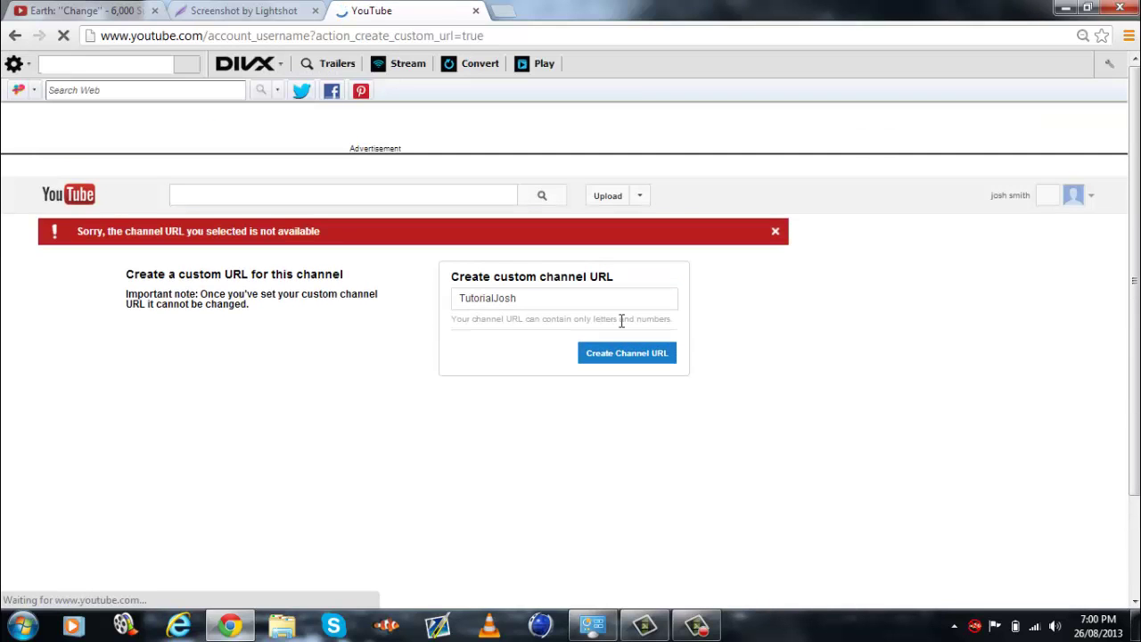
left_click(549, 297)
type("12")
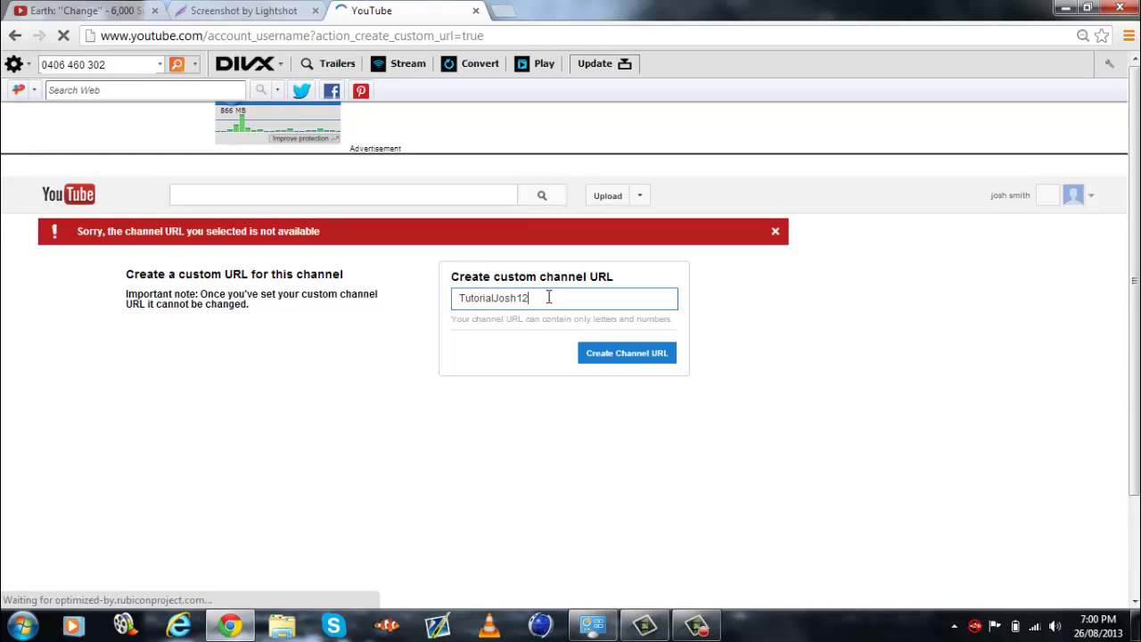
type("4")
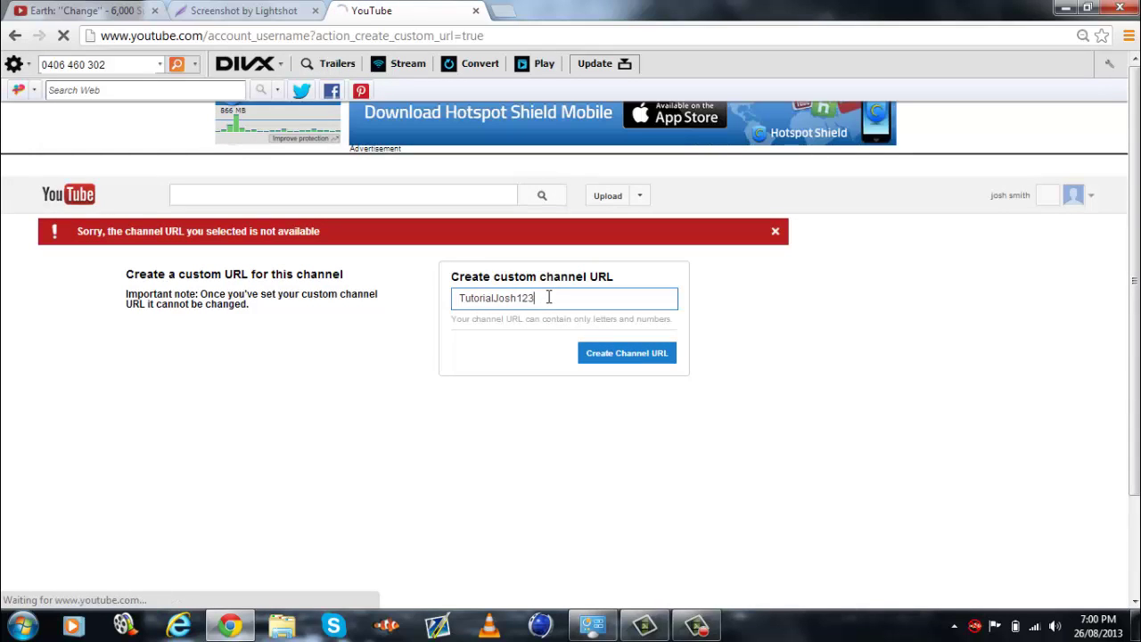
left_click(603, 357)
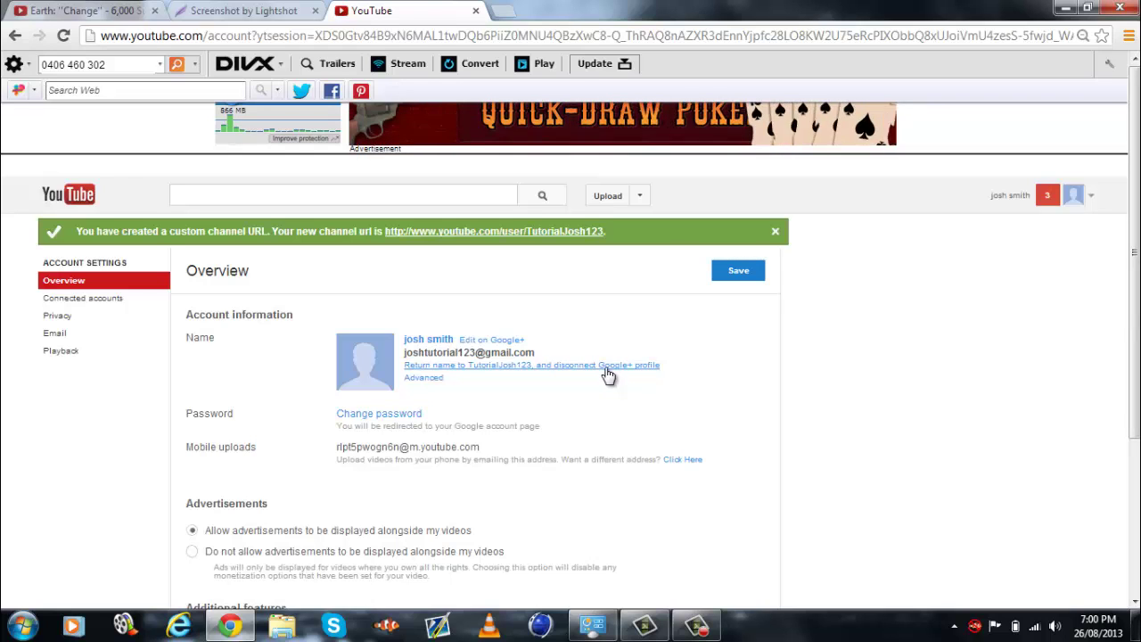
Rename the channel to TutorialJosh123, disconnecting the Google+ profile, and confirm
left_click(613, 374)
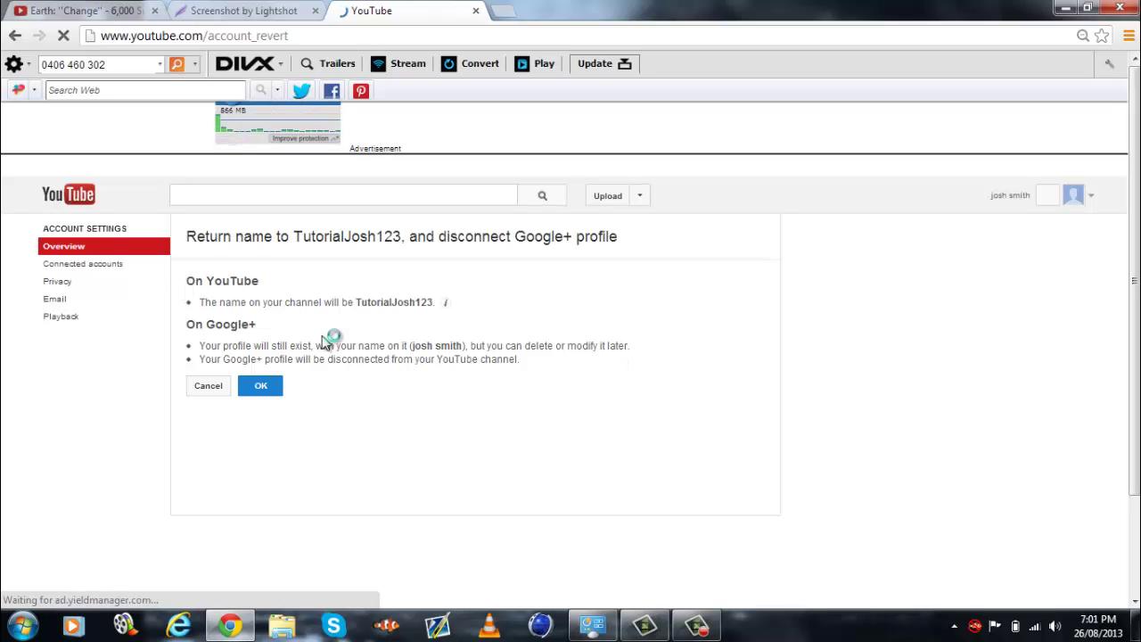
mouse_move(448, 312)
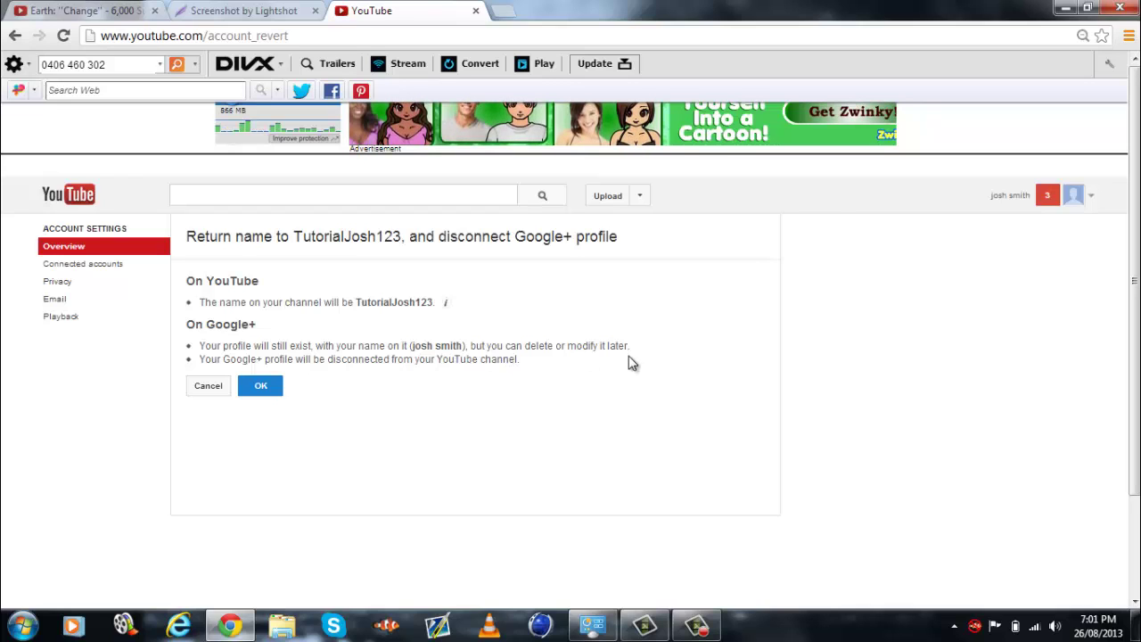
left_click(259, 392)
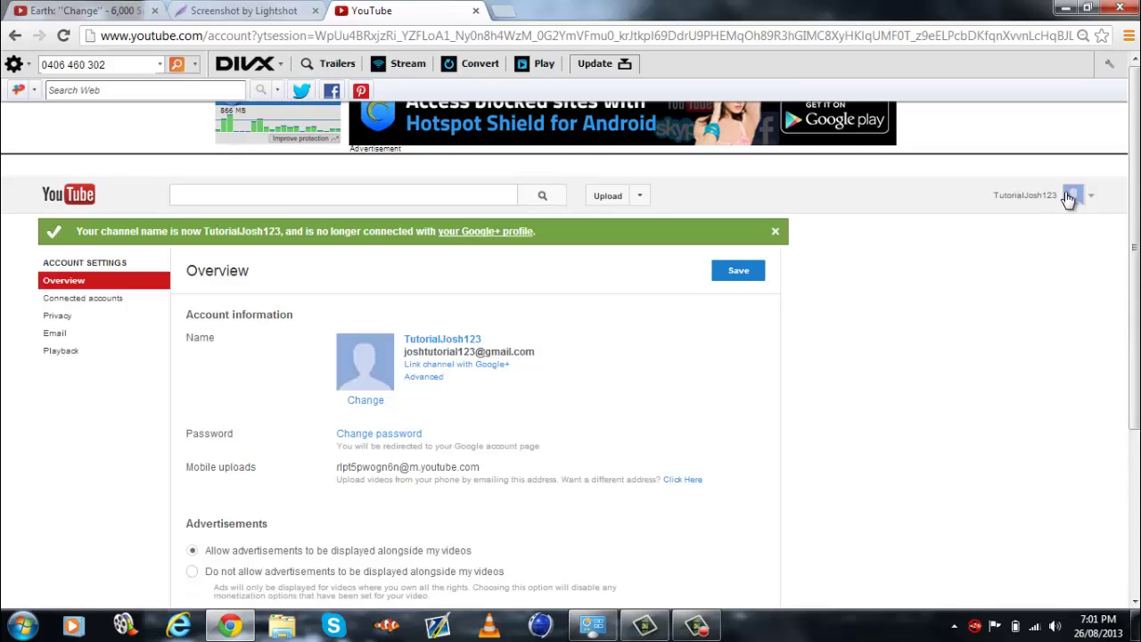
Open the account panel and confirm the channel name shows as TutorialJosh123
left_click(1069, 198)
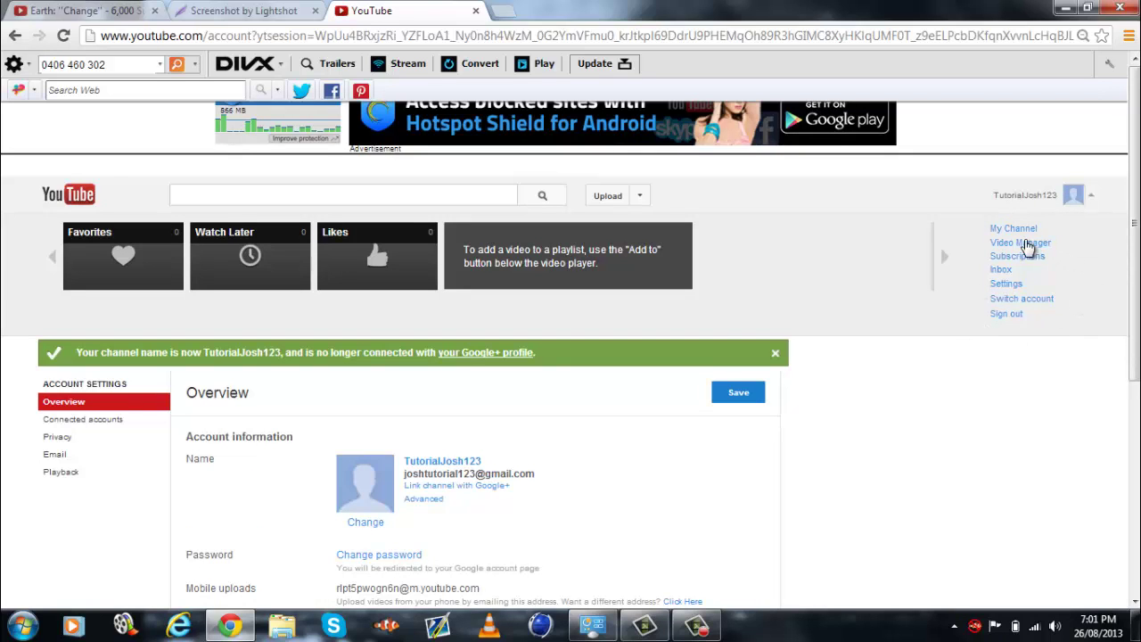
scroll(1027, 246, "down", 1)
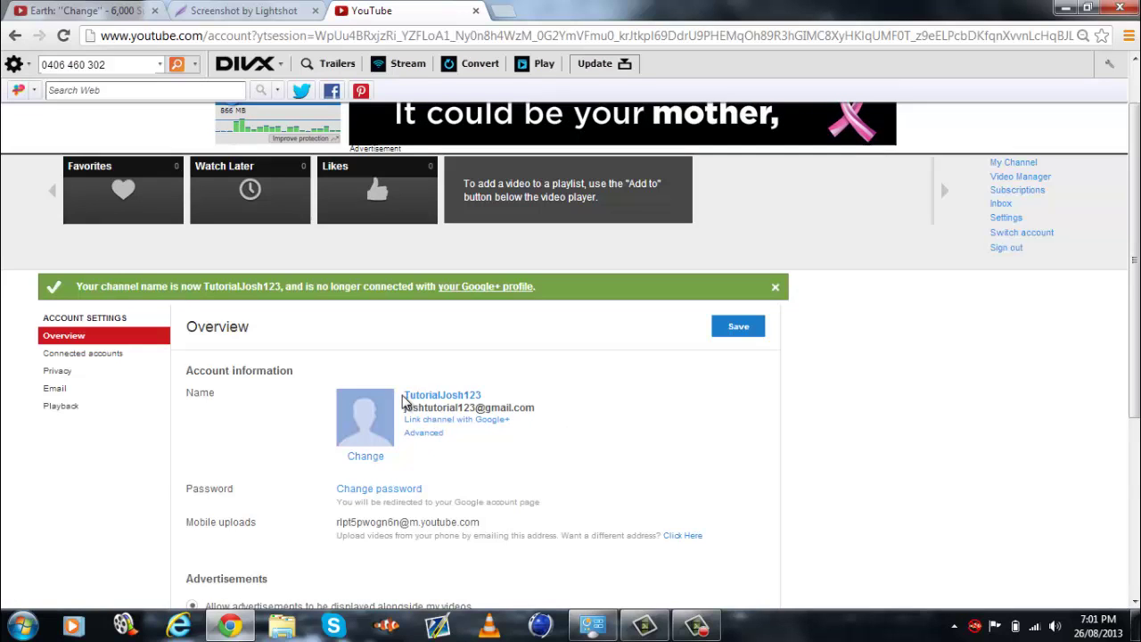
mouse_move(407, 401)
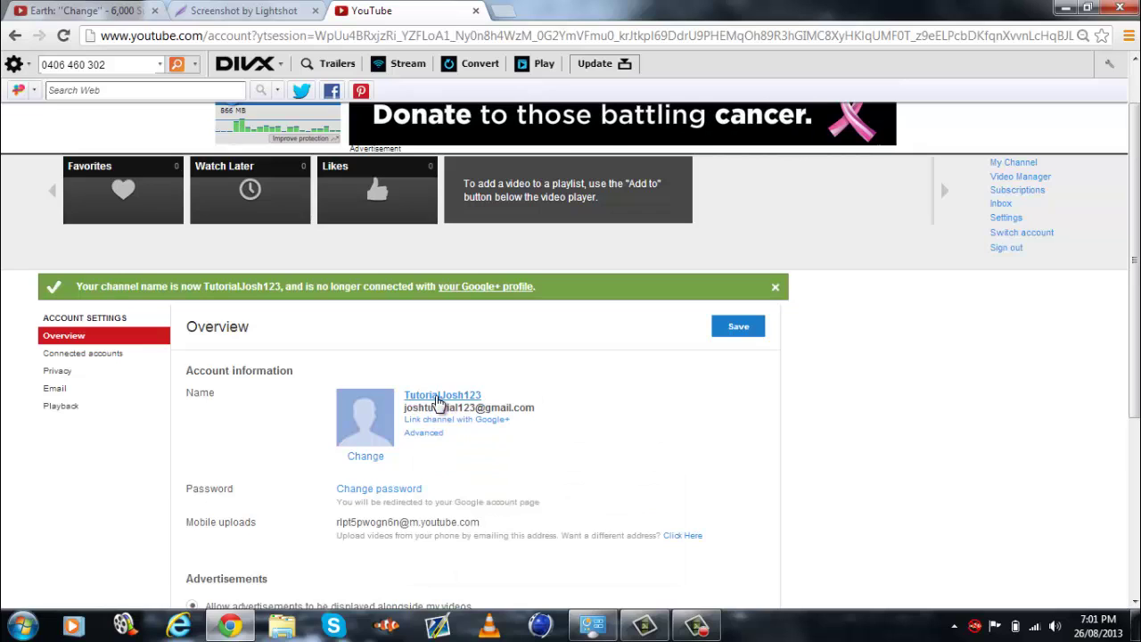
mouse_move(497, 398)
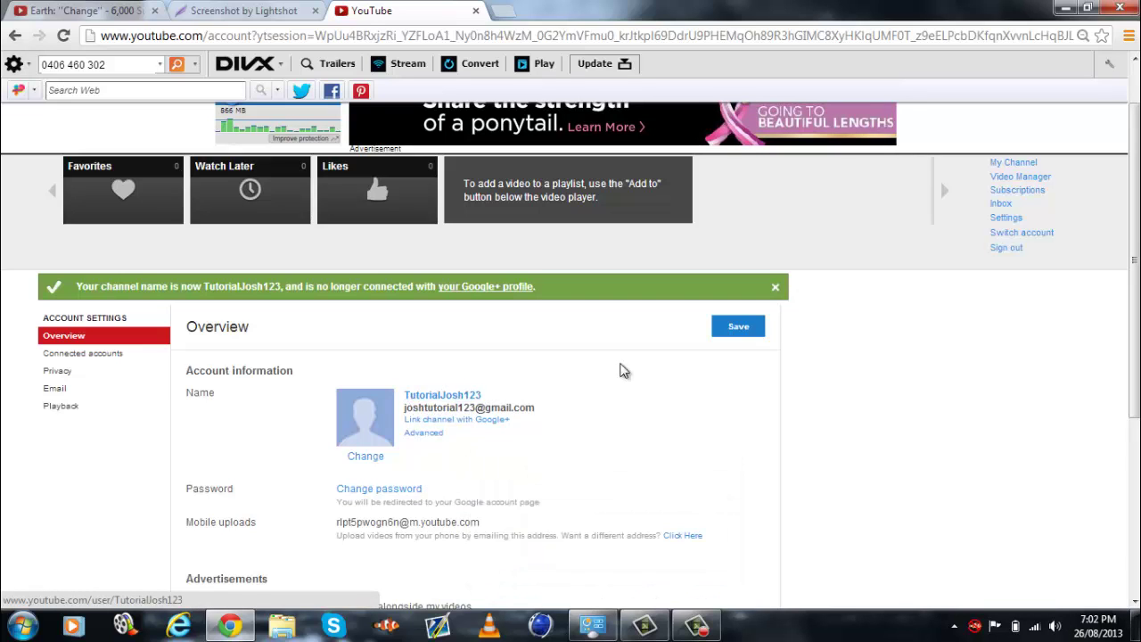
scroll(621, 372, "up", 1)
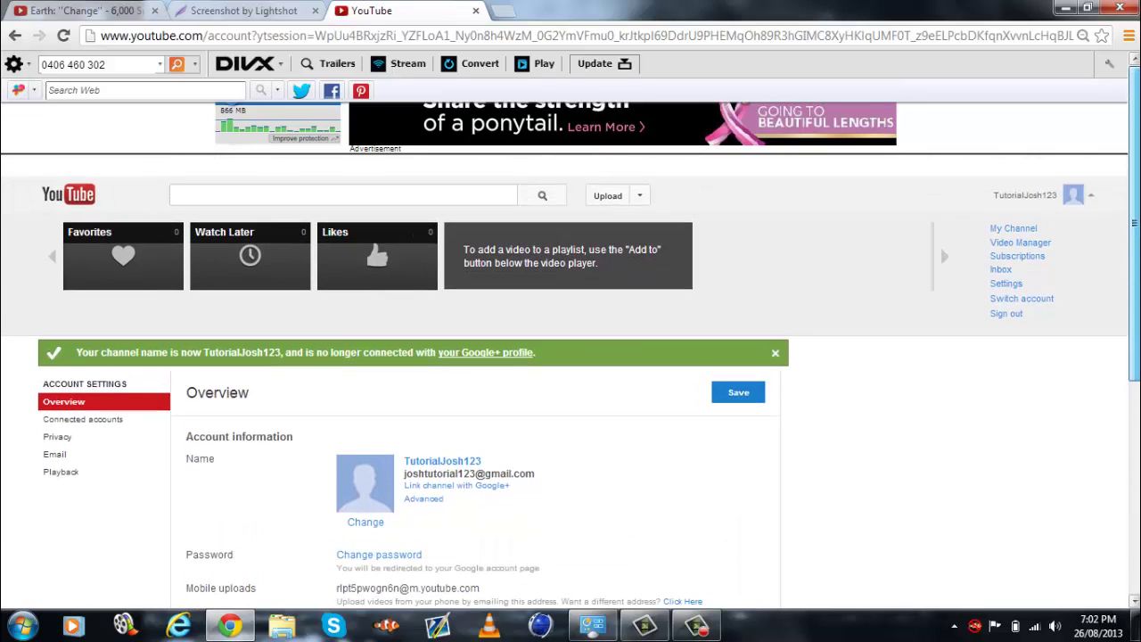
Go to the channel page at youtube.com/user/TutorialJosh123, showing 0 subscribers
left_click(1013, 229)
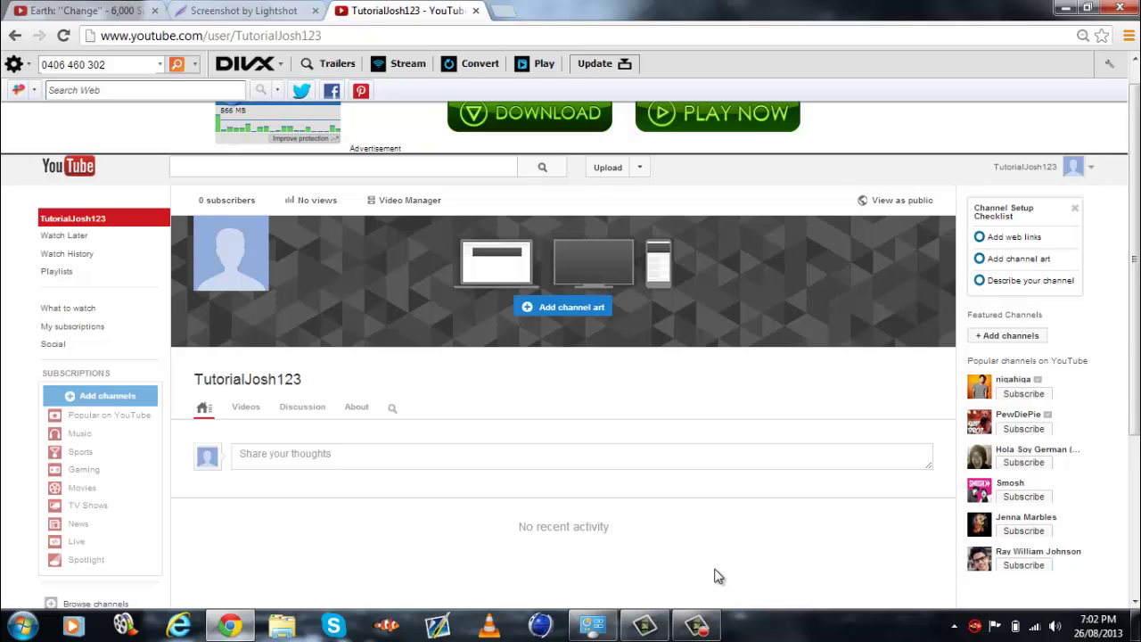
left_click(699, 624)
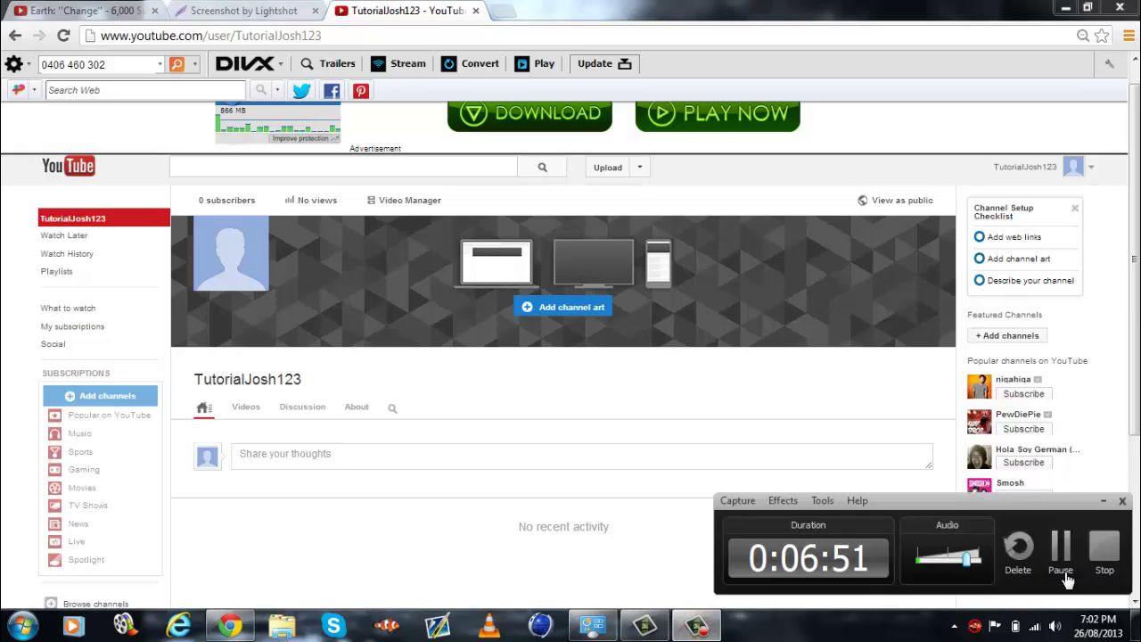